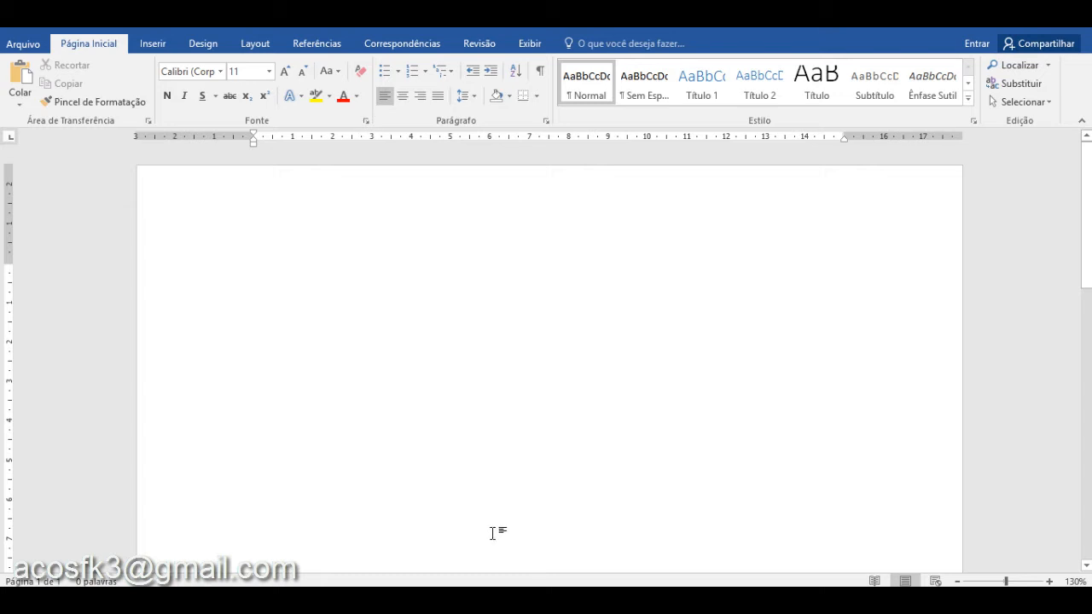
Step: Enter the heading "Colunas" and fill the document below it with sample paragraphs generated by the rand() function
text(c)
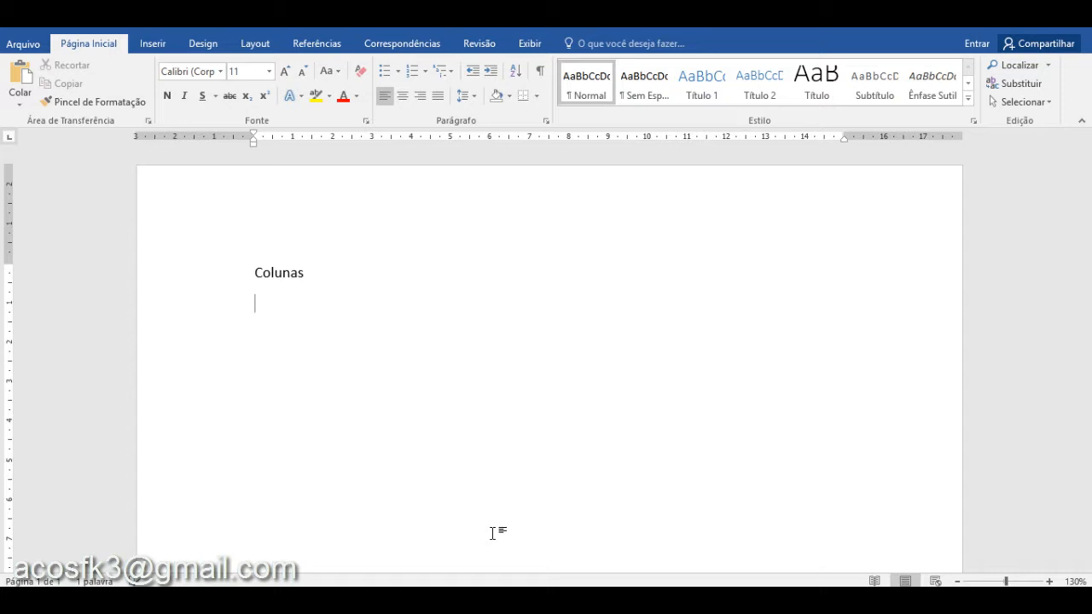
text(ra)
text(nd())
key(Return)
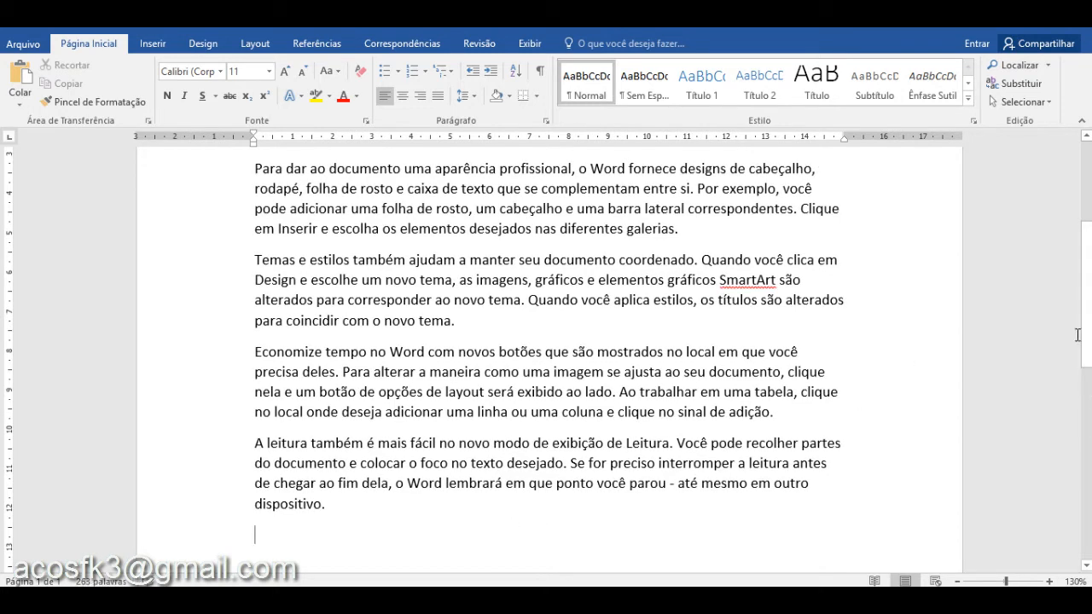
drag(1088, 334, 1087, 272)
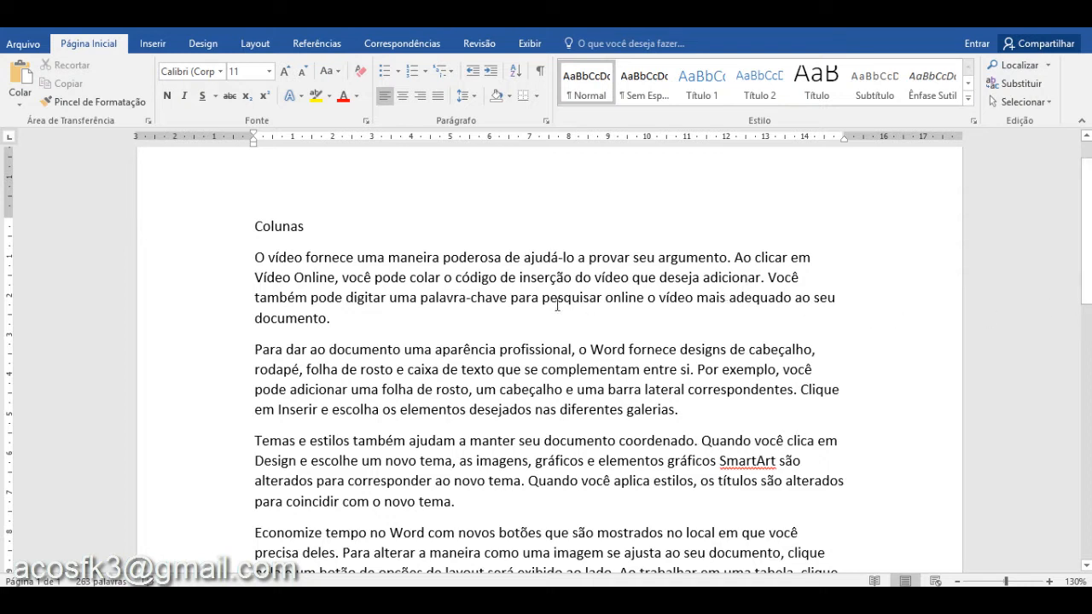
double_click(315, 295)
click(315, 295)
triple_click(316, 294)
double_click(358, 367)
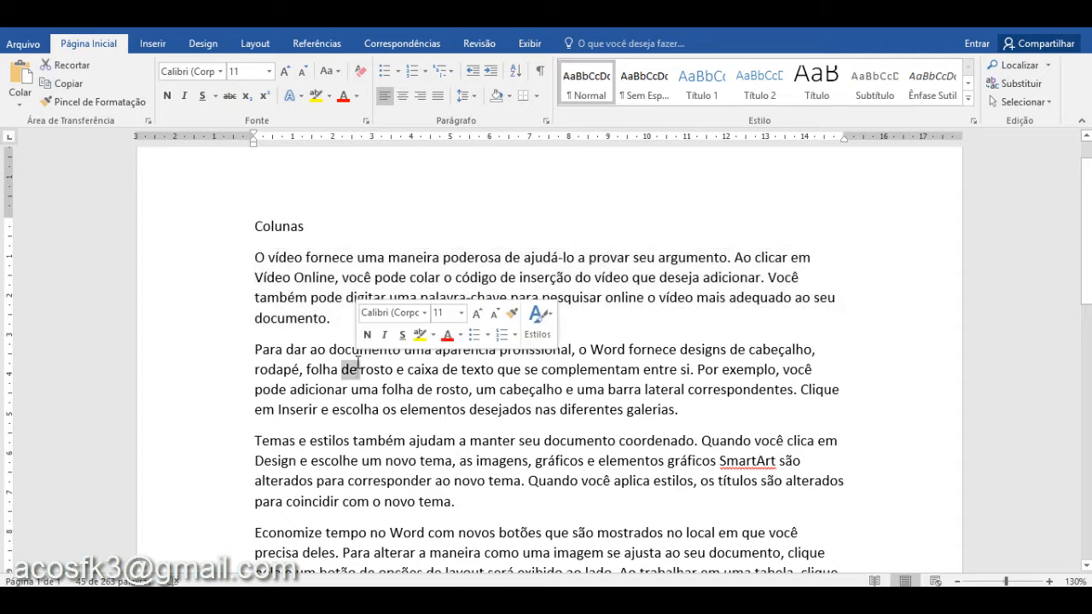
triple_click(358, 368)
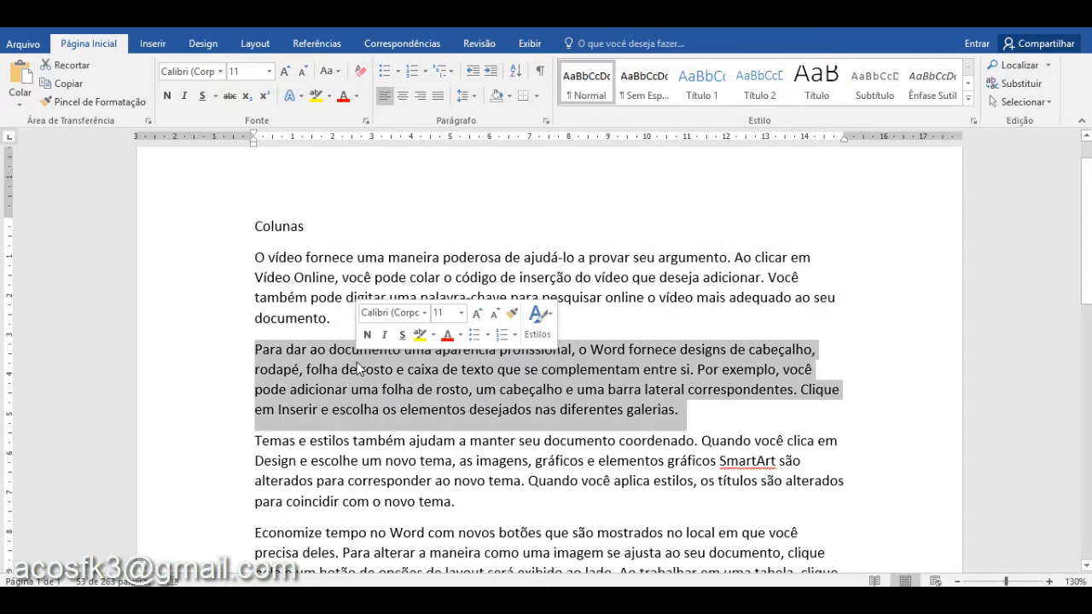
double_click(281, 297)
click(278, 273)
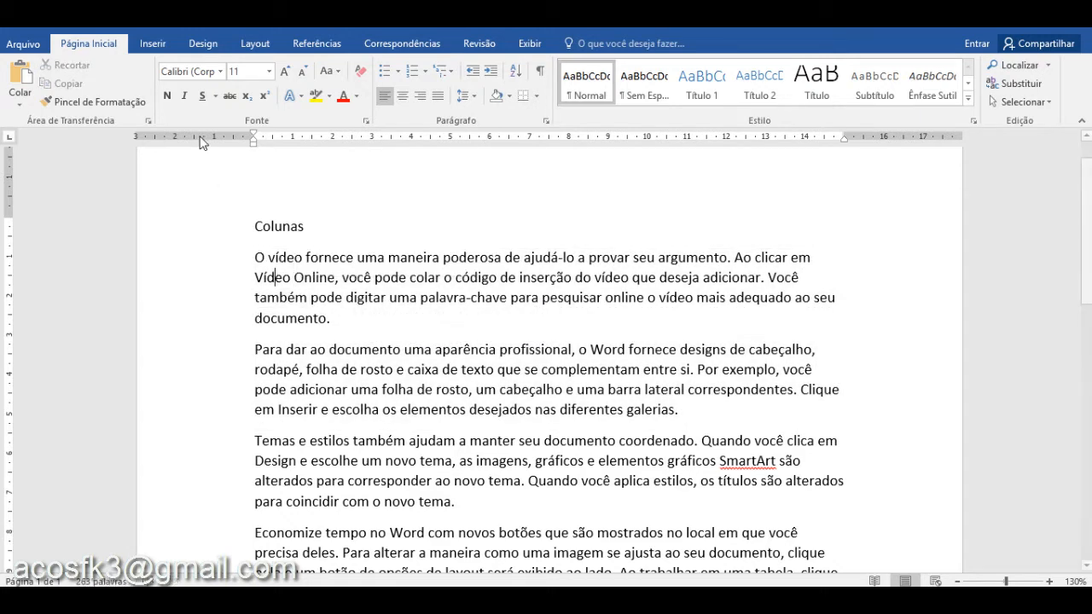
click(254, 44)
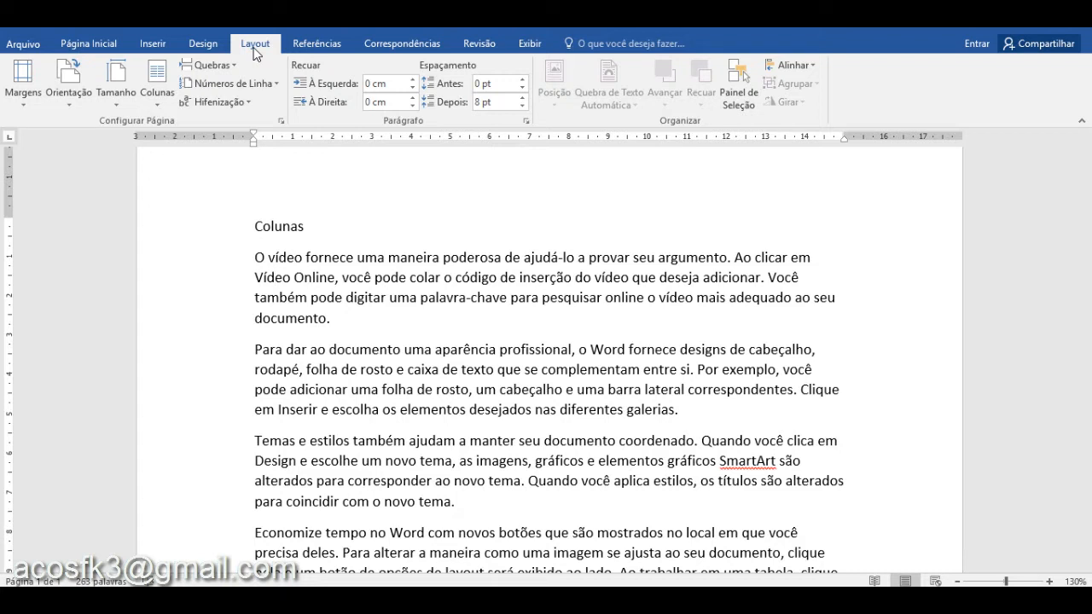
click(201, 44)
click(245, 46)
click(225, 48)
click(245, 47)
click(215, 47)
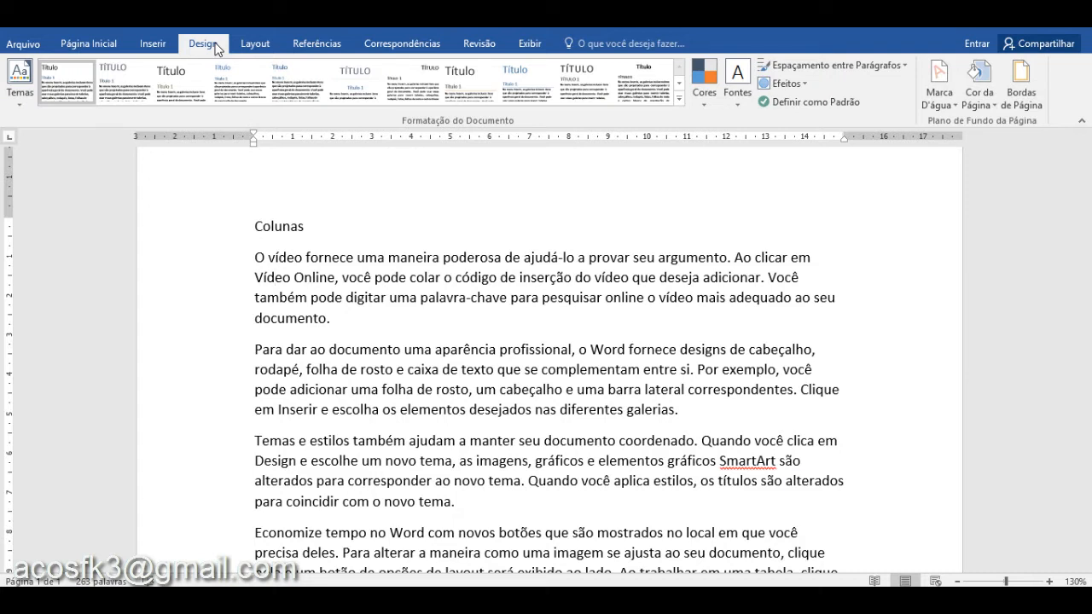
Step: Try a two-column layout on the whole document and return it to a single column
click(256, 48)
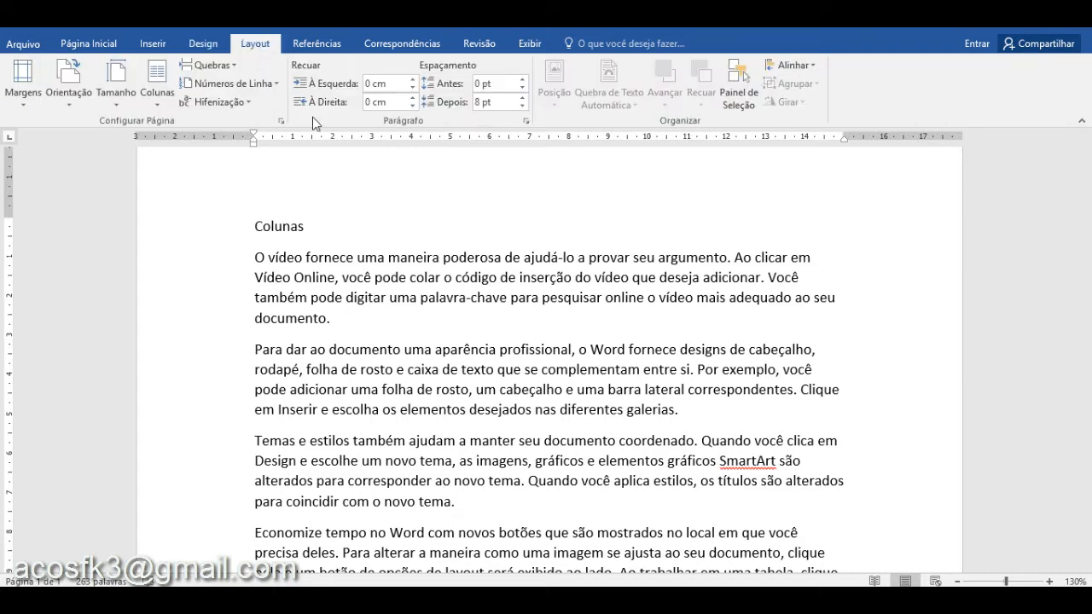
click(159, 93)
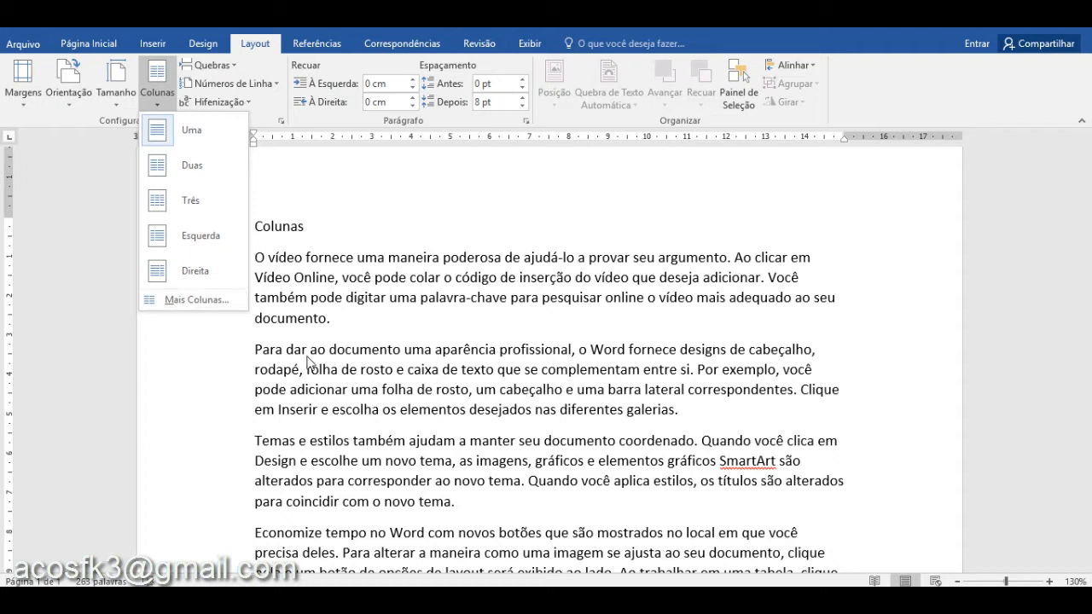
click(192, 166)
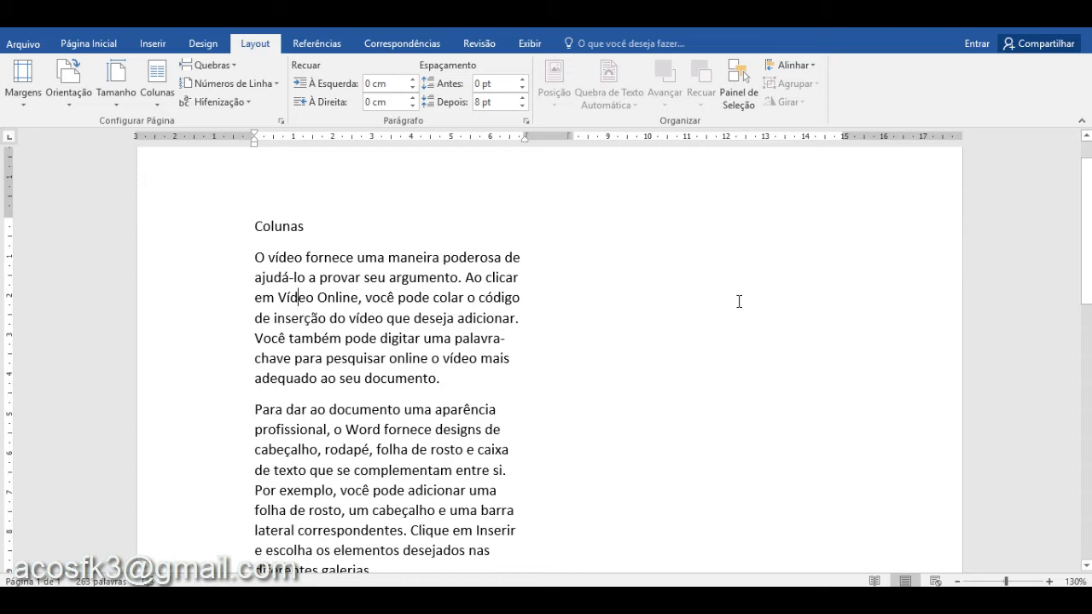
drag(1082, 269, 1082, 479)
scroll(1009, 269, up, 10)
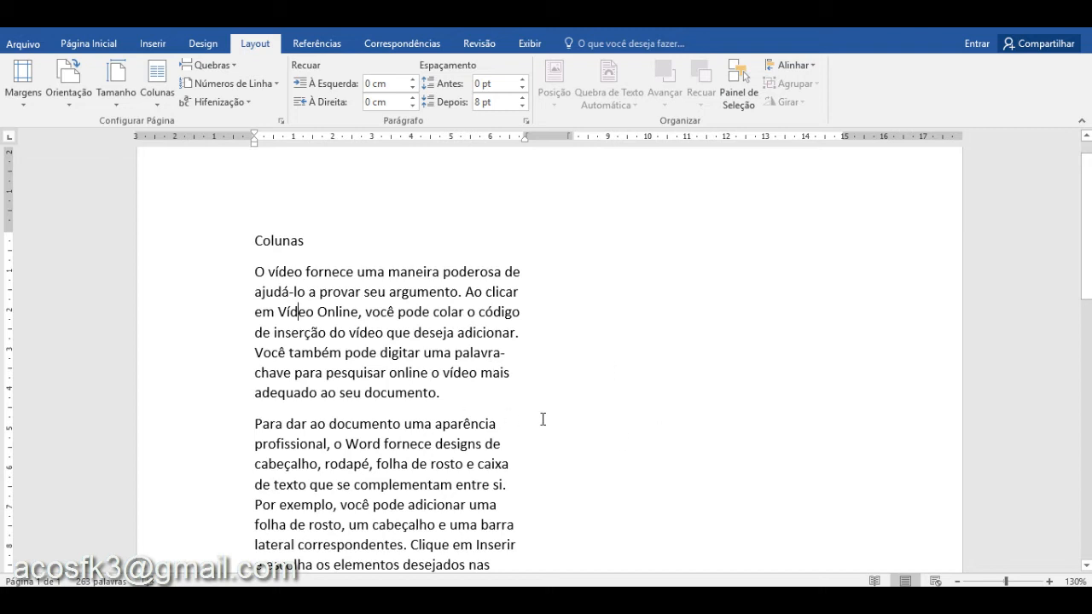
click(154, 107)
click(161, 132)
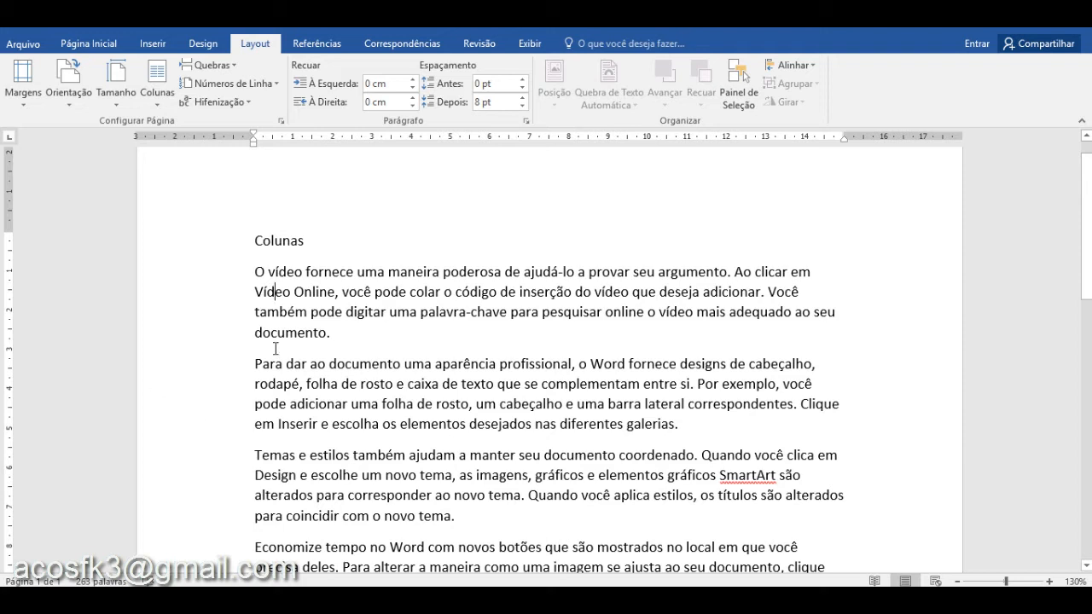
Step: Select the entire second body paragraph, beginning "Para dar ao documento"
triple_click(505, 384)
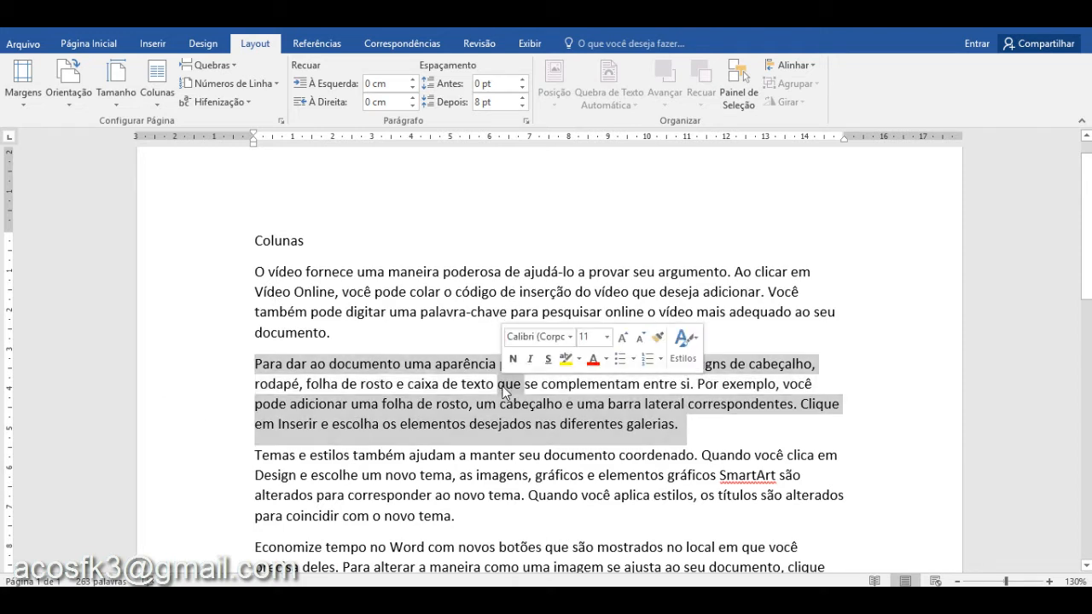
double_click(507, 386)
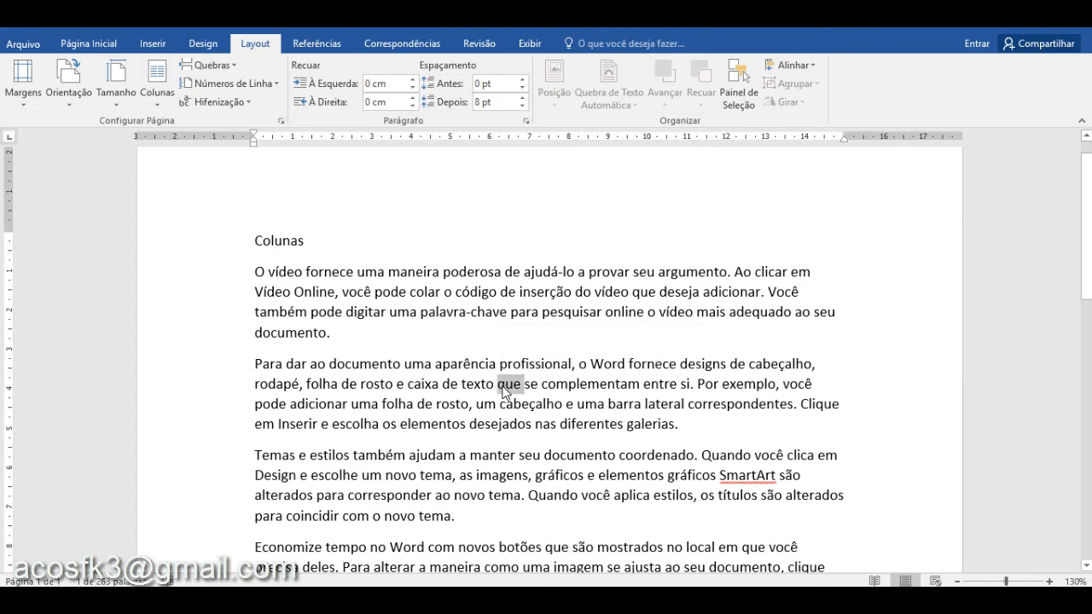
triple_click(506, 386)
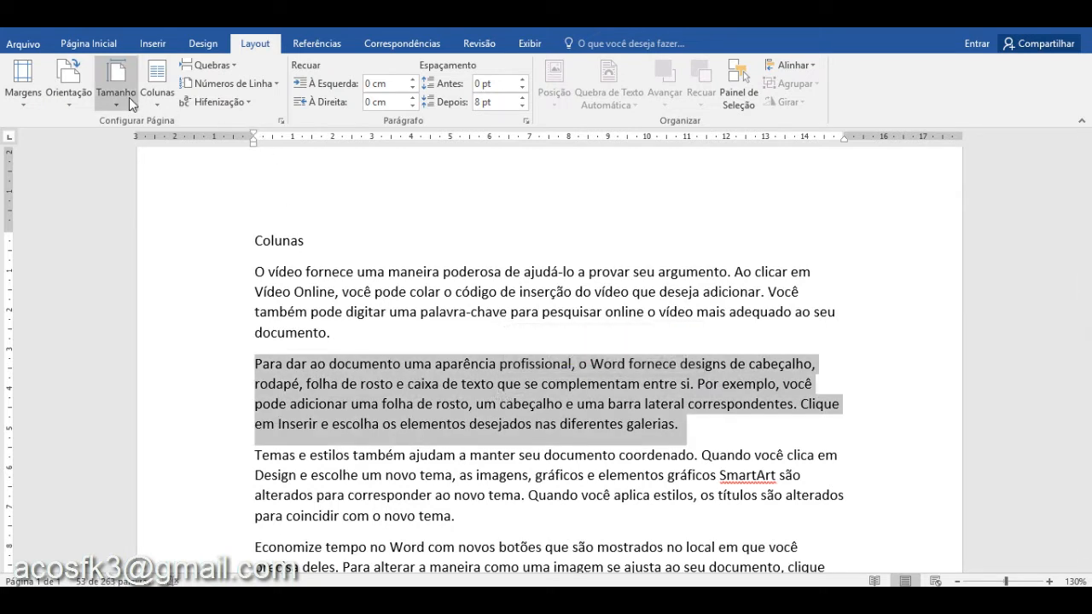
Step: Try two columns on the selected paragraph alone and set it back to one column
click(157, 101)
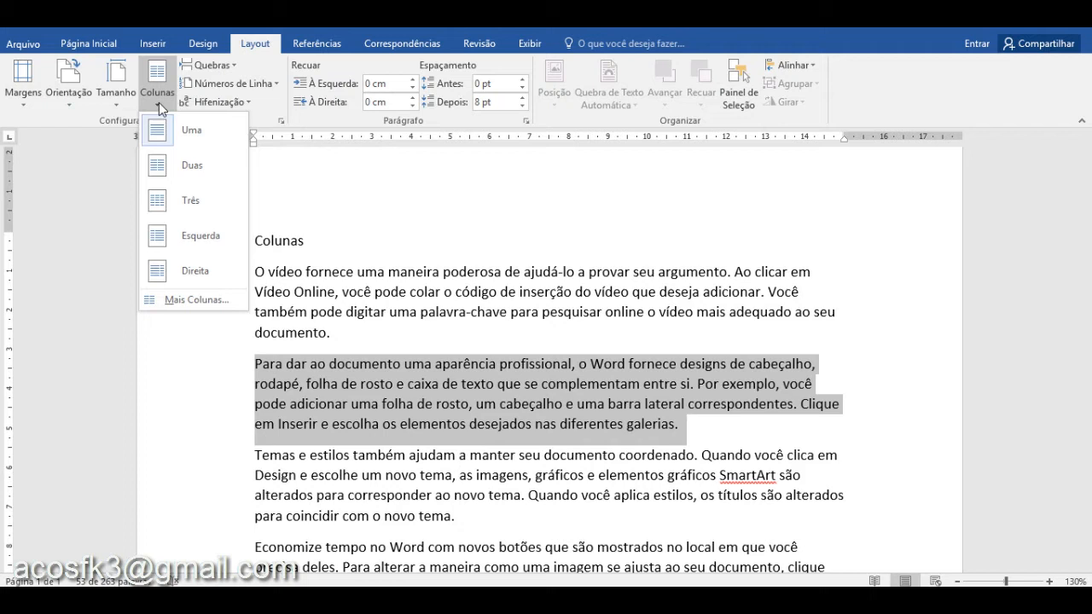
click(226, 163)
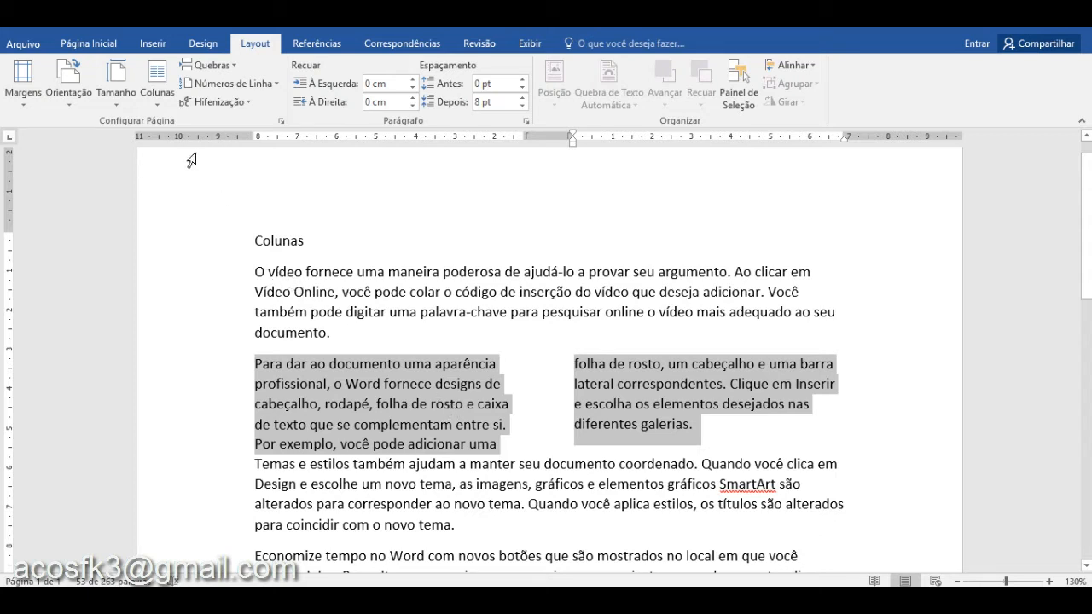
click(157, 83)
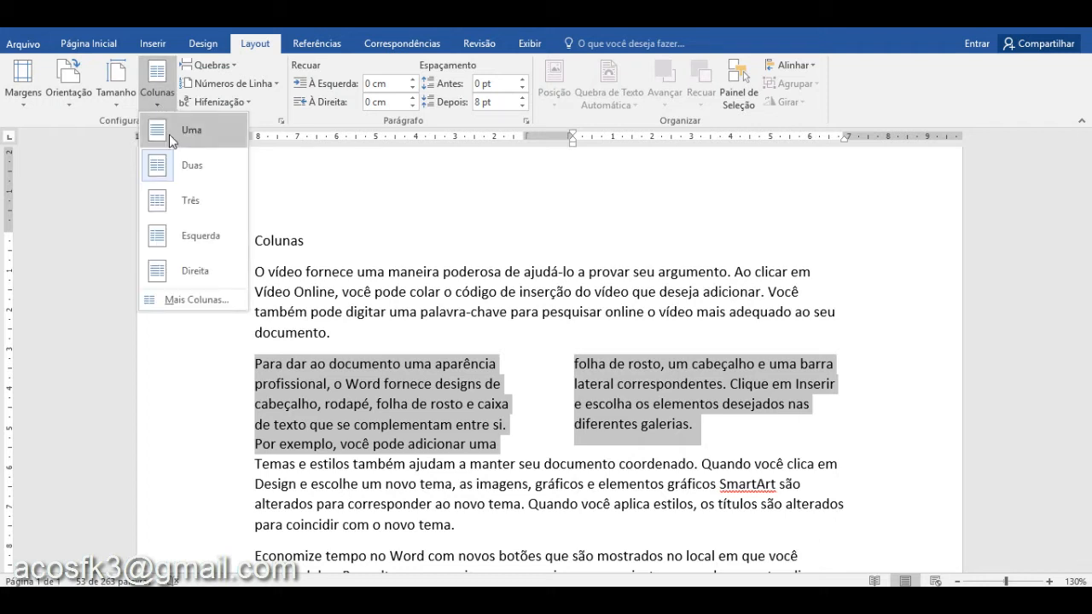
click(172, 132)
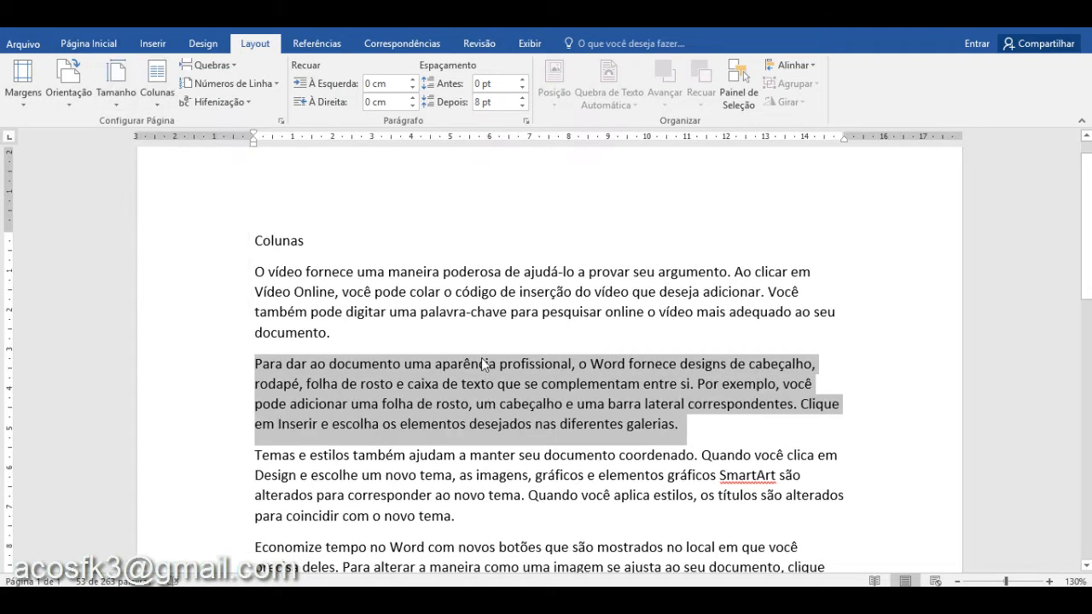
Step: Open the detailed column settings for the selected paragraph and move the dialog clear of the text
click(161, 107)
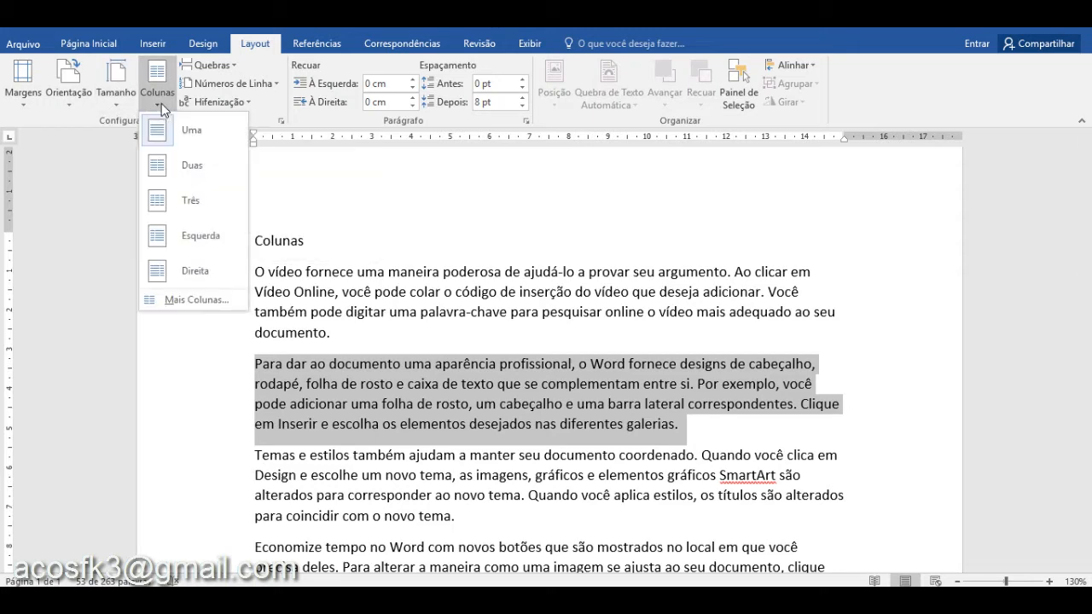
click(203, 308)
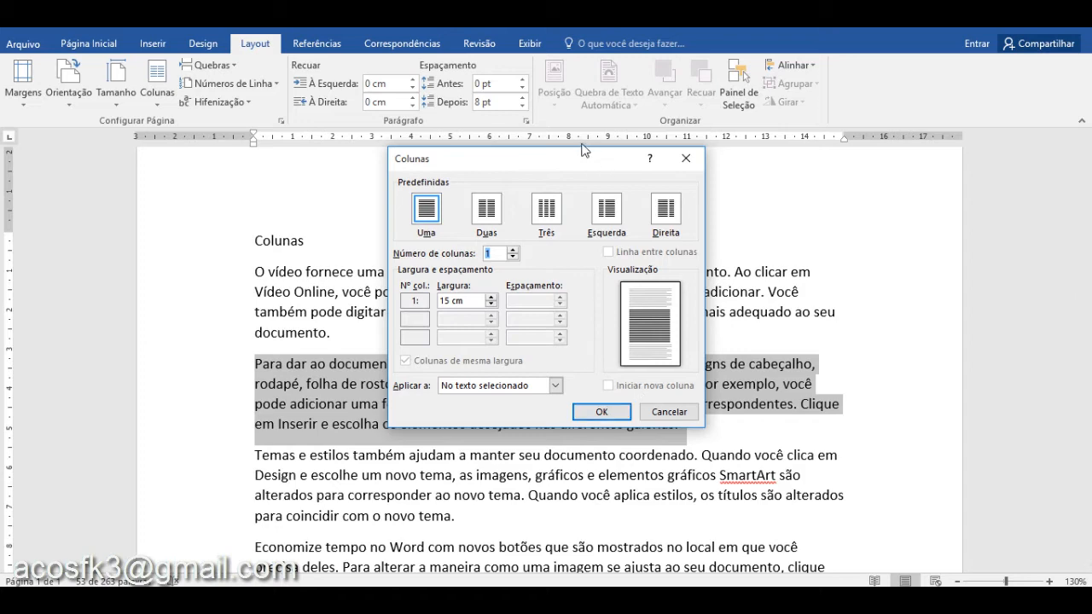
drag(577, 157, 706, 61)
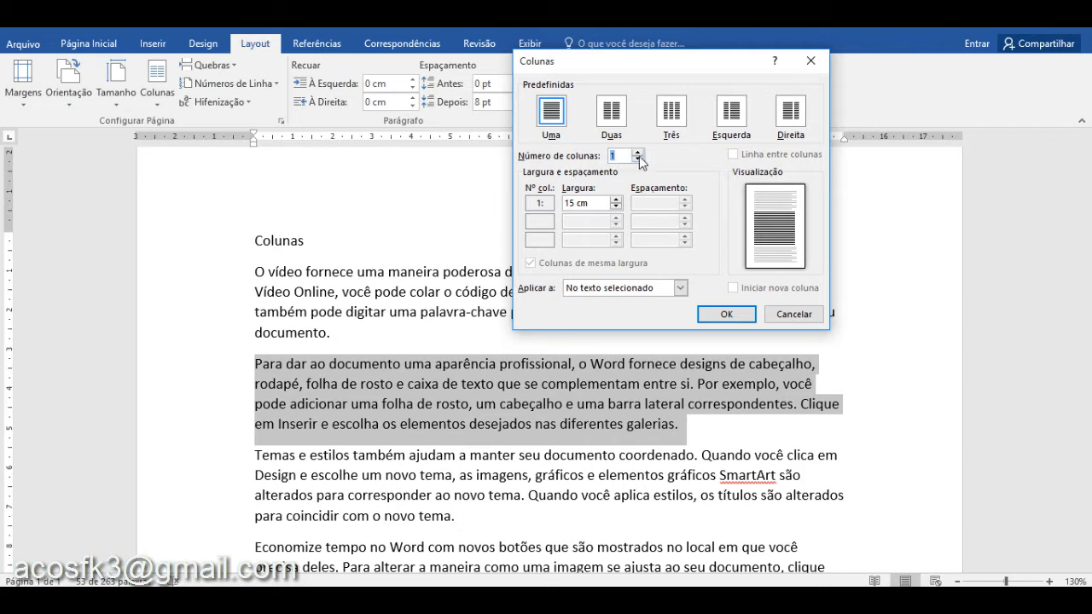
Step: Try the presets Uma, Duas and Três and various column counts, including 11 and 3, in the column settings
text(11)
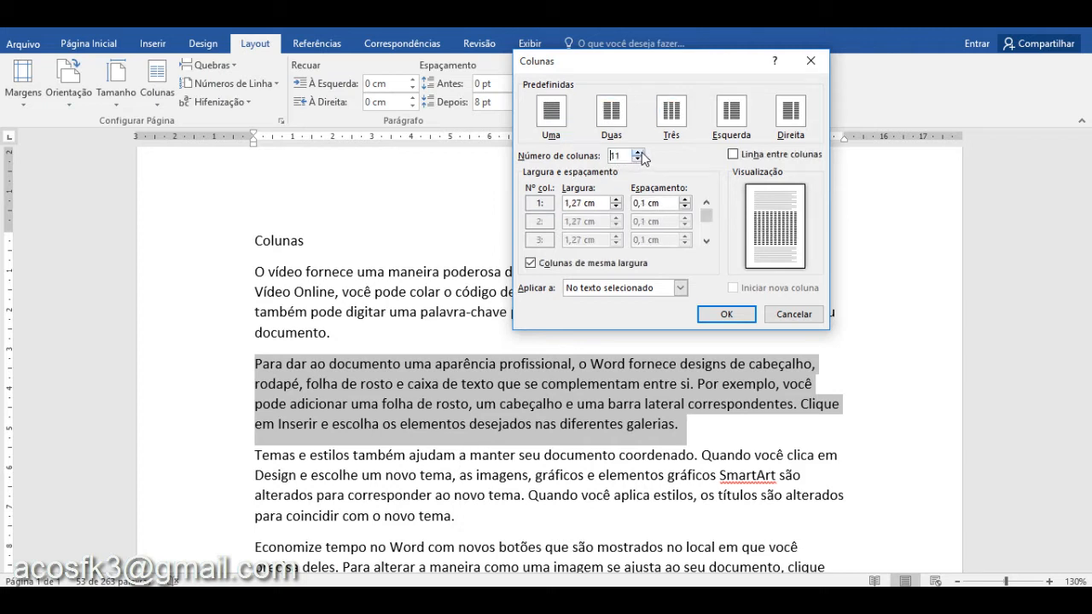
click(619, 154)
click(552, 119)
click(611, 118)
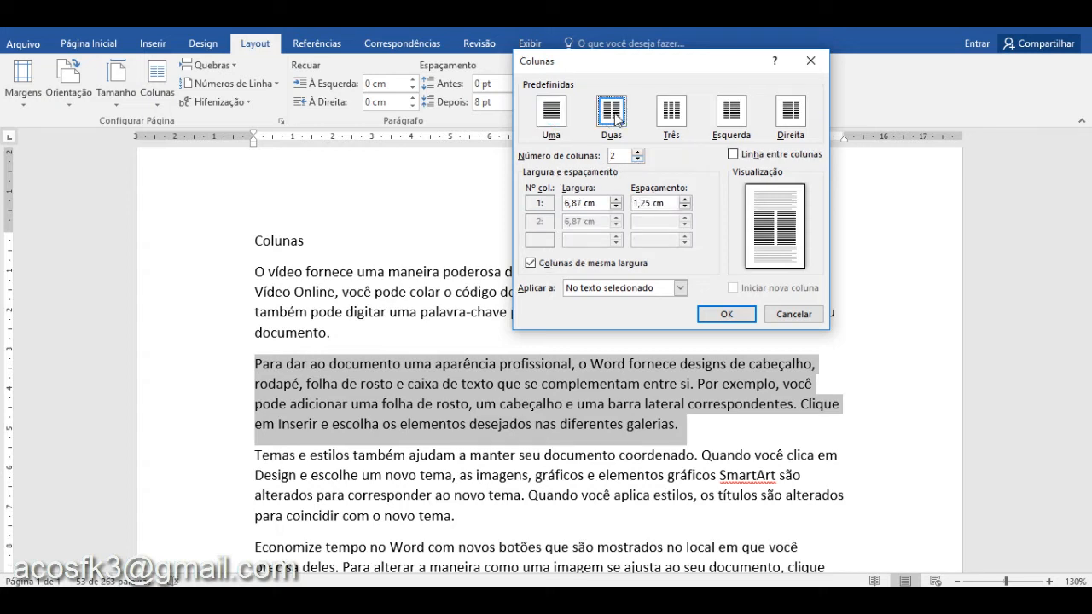
click(667, 113)
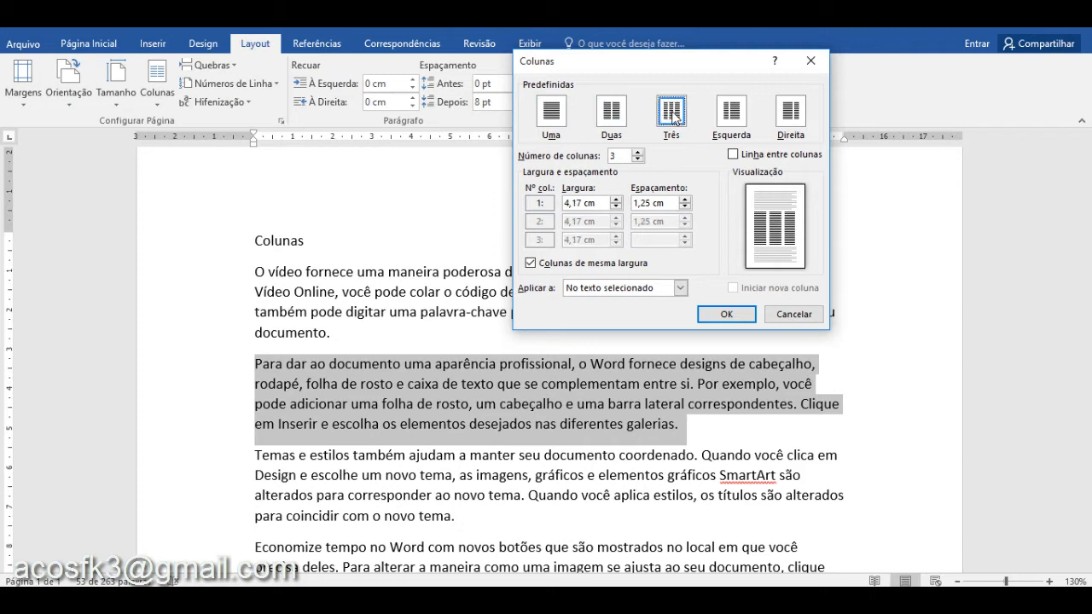
click(614, 118)
click(637, 153)
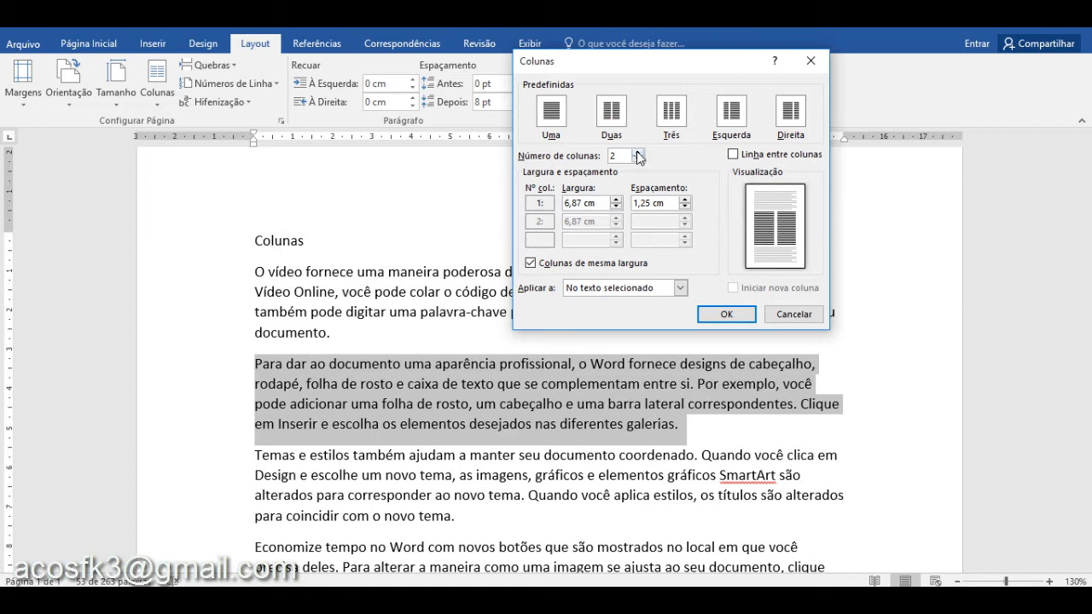
click(638, 152)
click(637, 153)
click(638, 158)
click(639, 159)
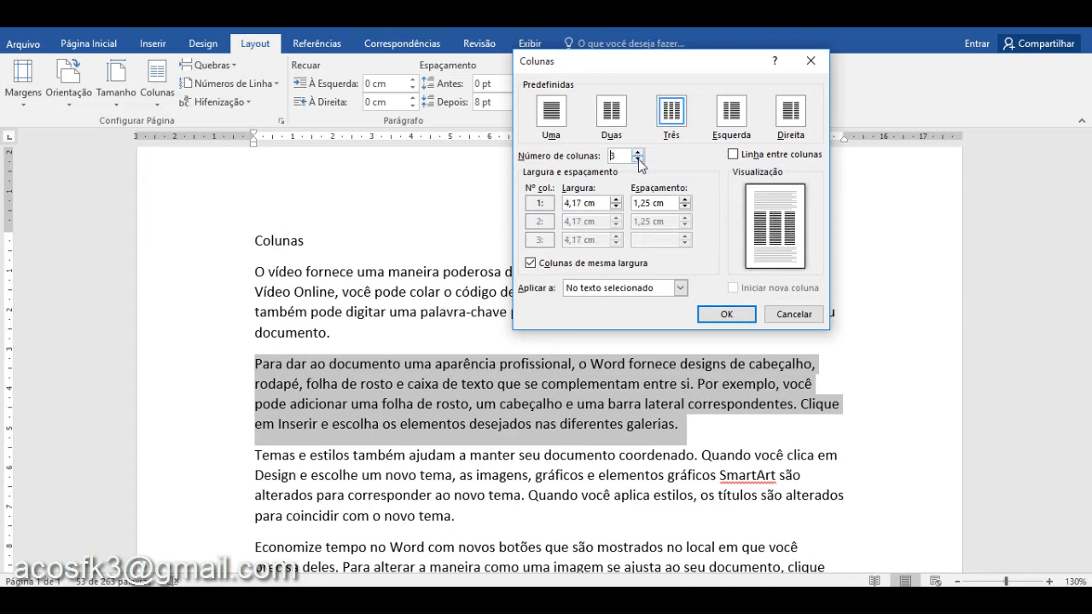
Step: Apply the Duas preset with a line between columns to the selected paragraph, and deselect the text
click(610, 116)
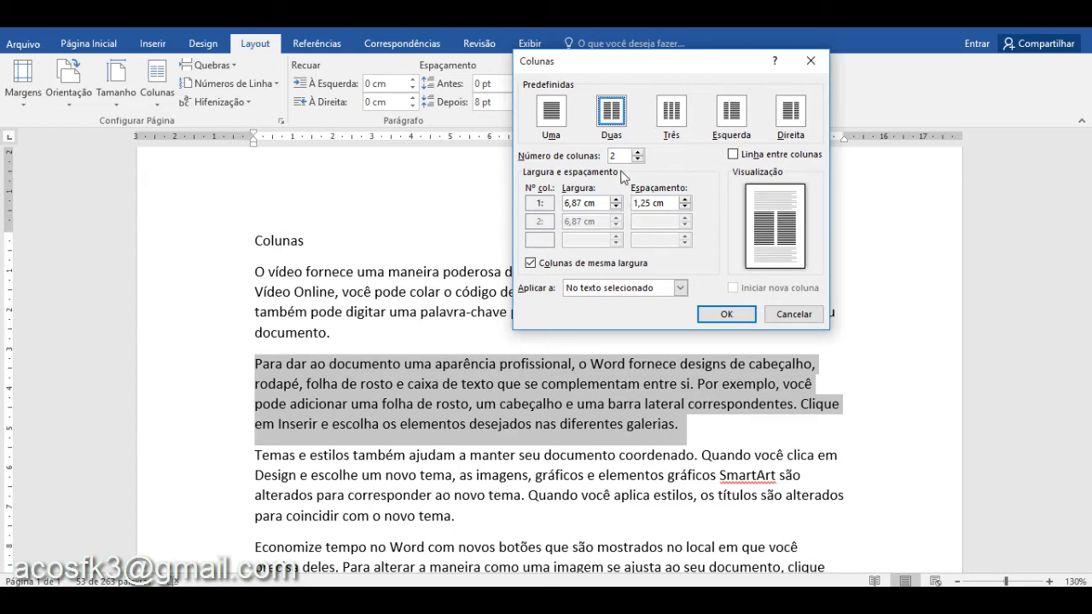
click(736, 159)
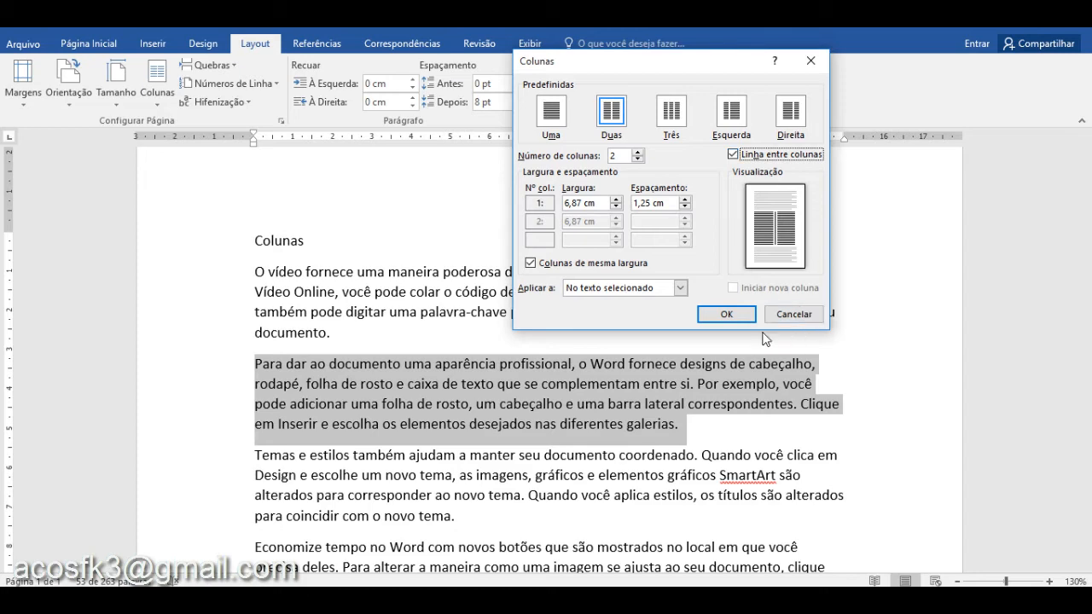
click(728, 315)
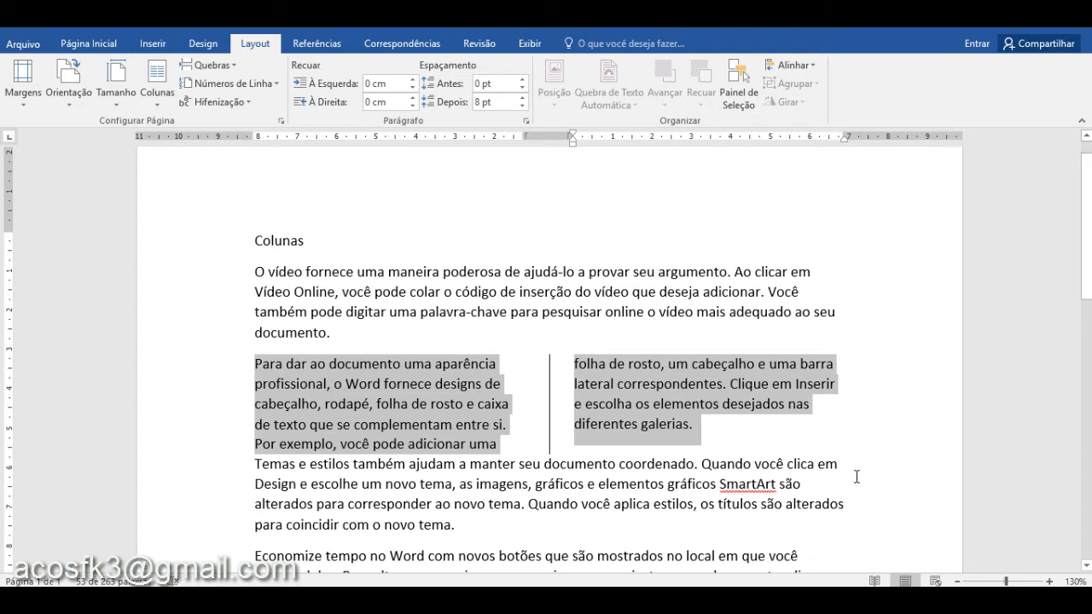
click(749, 461)
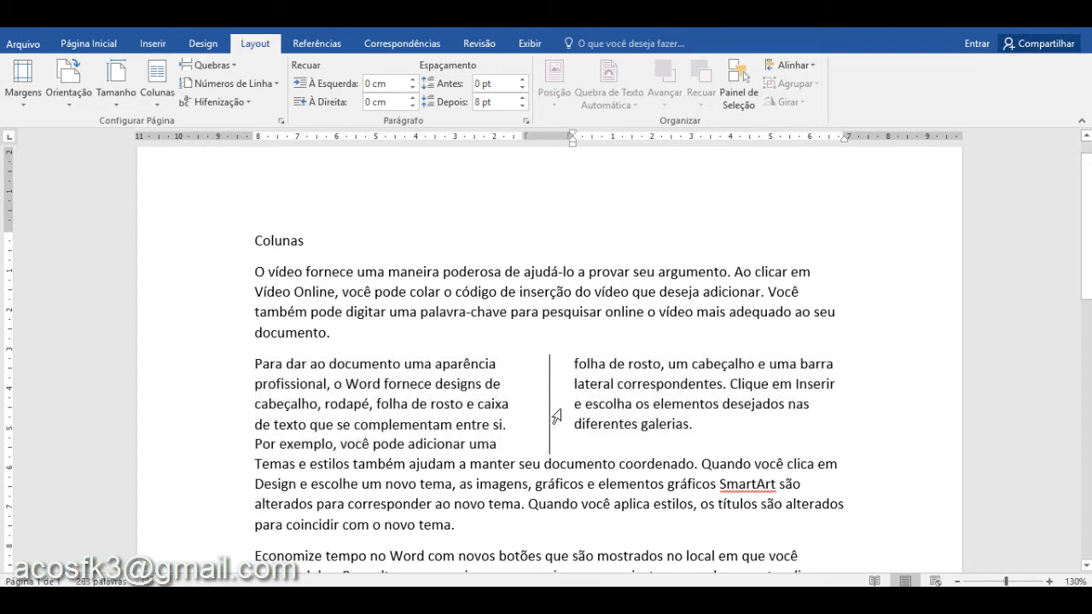
click(528, 445)
key(Down)
key(Down)
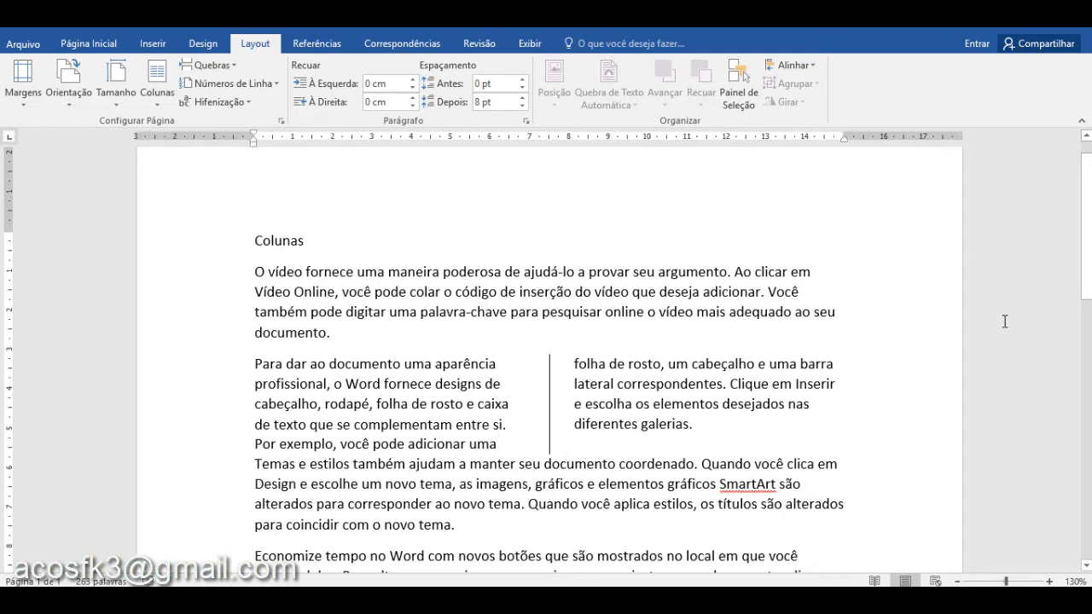
Step: Try two columns on the last paragraph, "A leitura também é mais fácil", and set it back to one column
drag(1086, 256, 1072, 334)
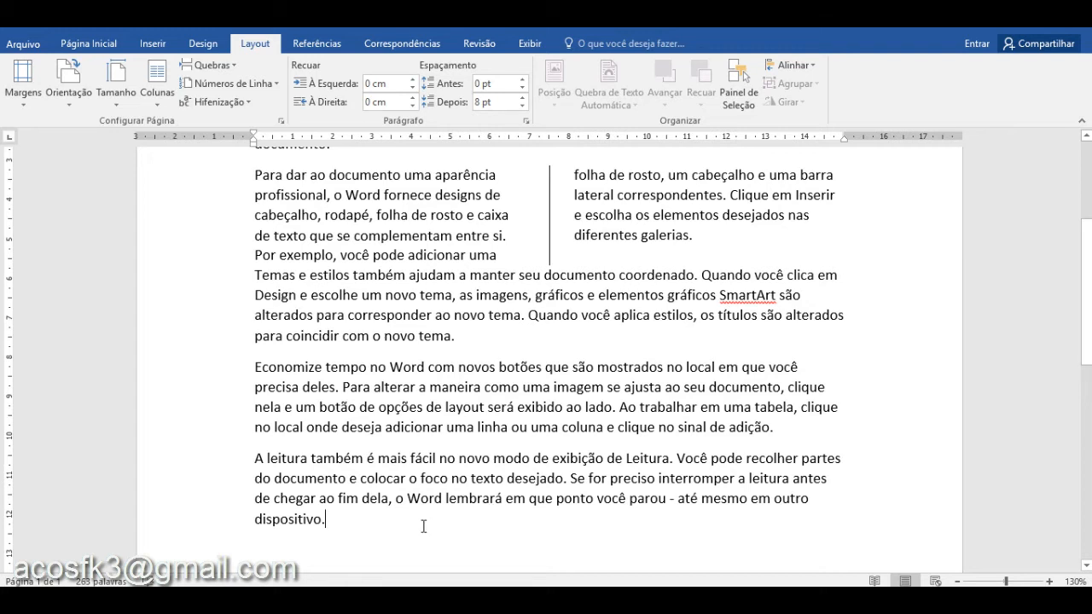
triple_click(469, 478)
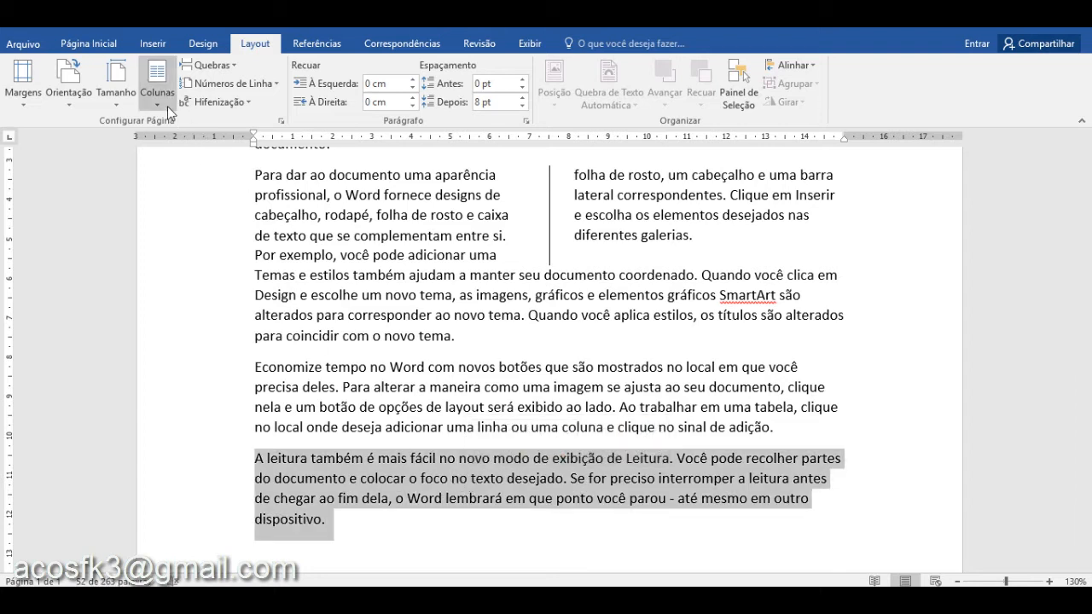
click(163, 105)
click(185, 165)
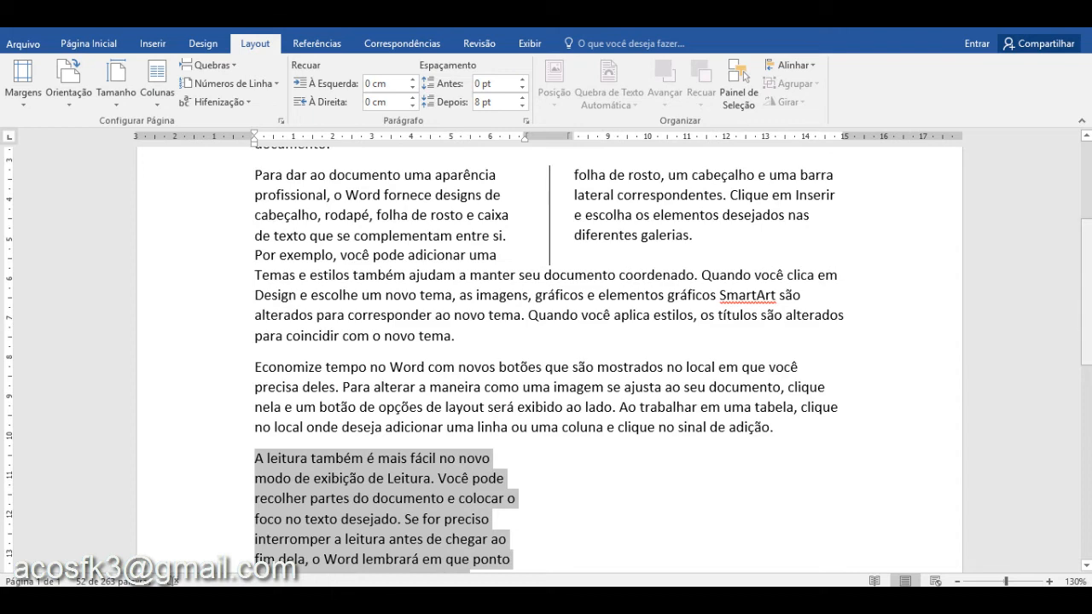
drag(1090, 337, 1089, 389)
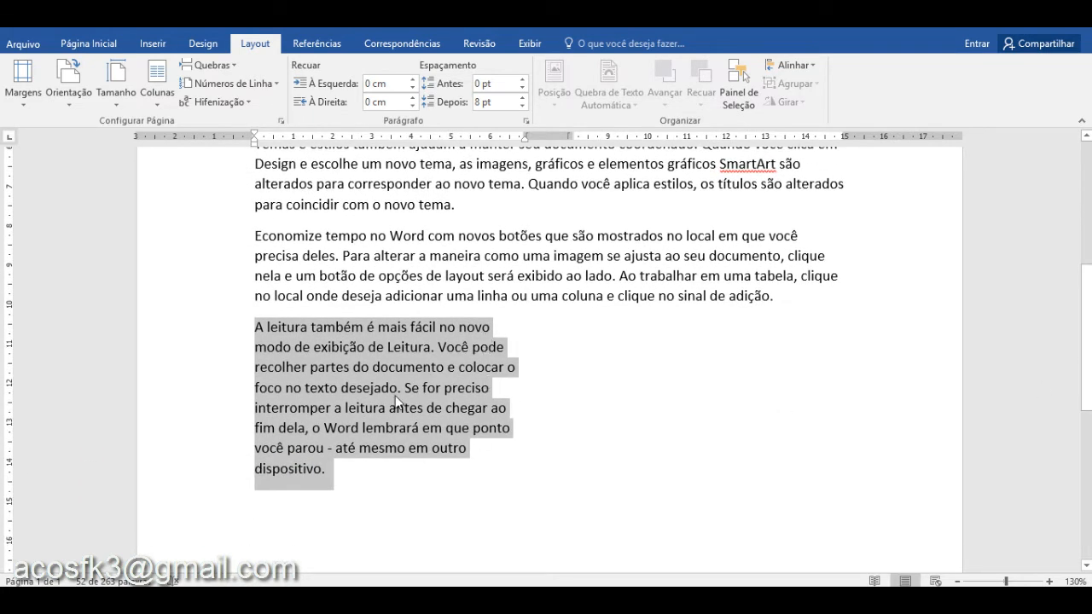
click(151, 82)
click(168, 128)
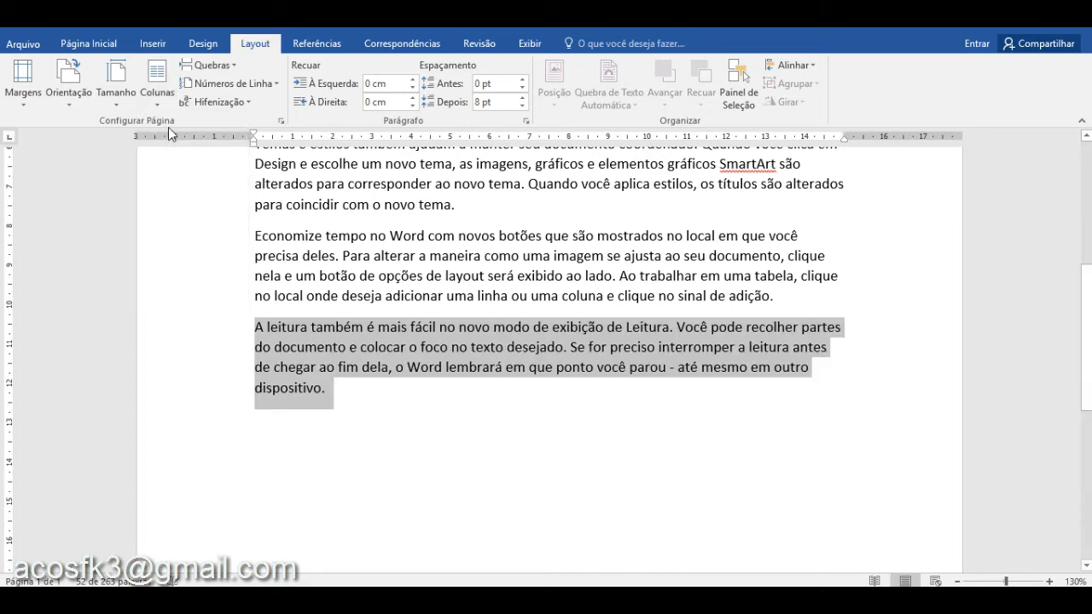
Step: Try two and three columns on the selected last paragraph and restore it to a single column
click(156, 107)
click(168, 164)
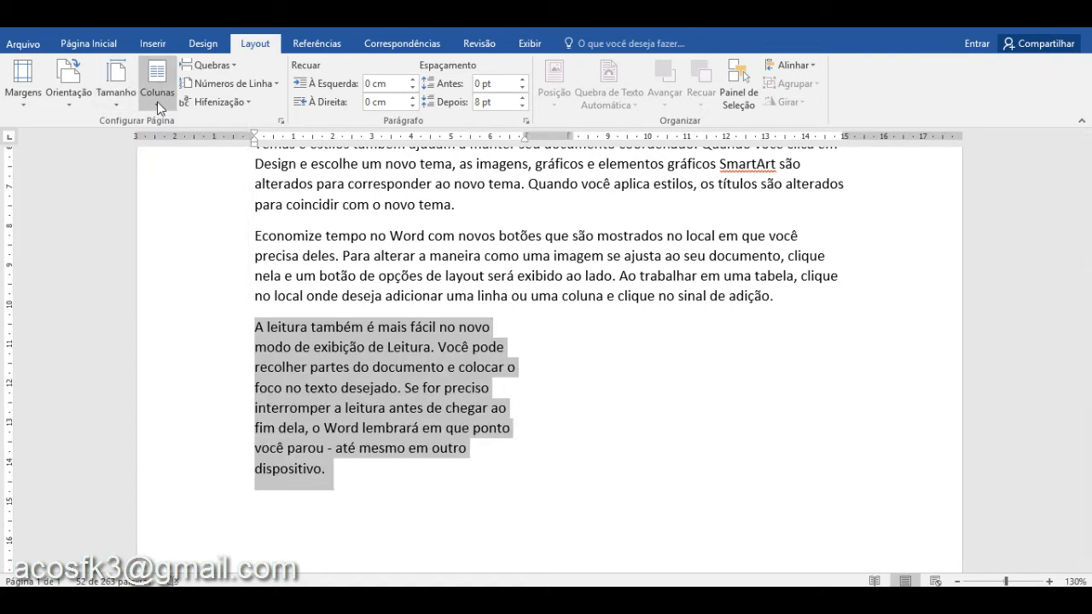
click(157, 101)
click(169, 201)
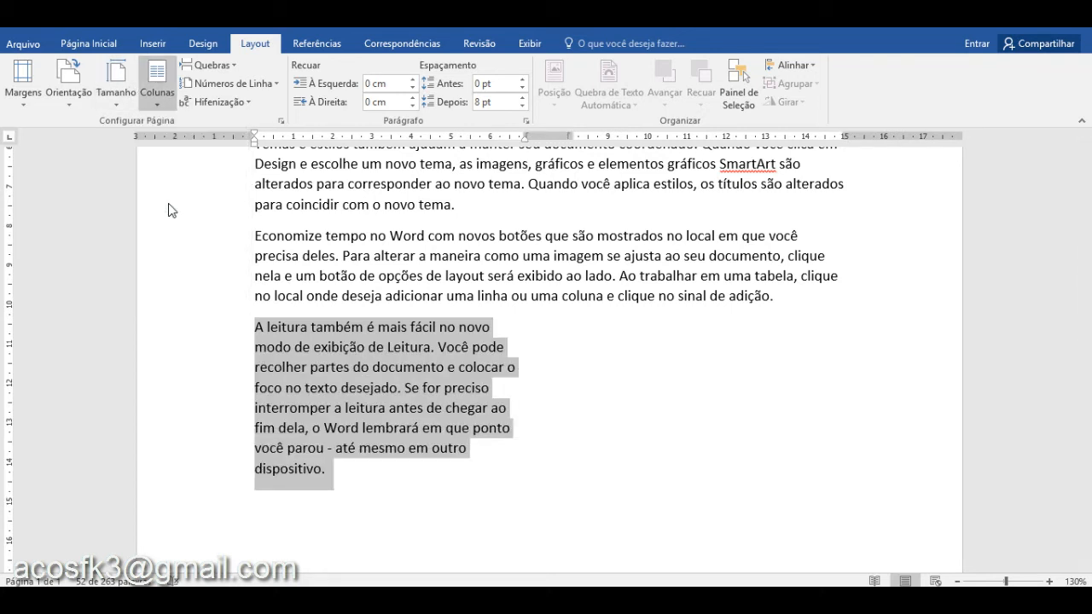
click(155, 91)
click(168, 129)
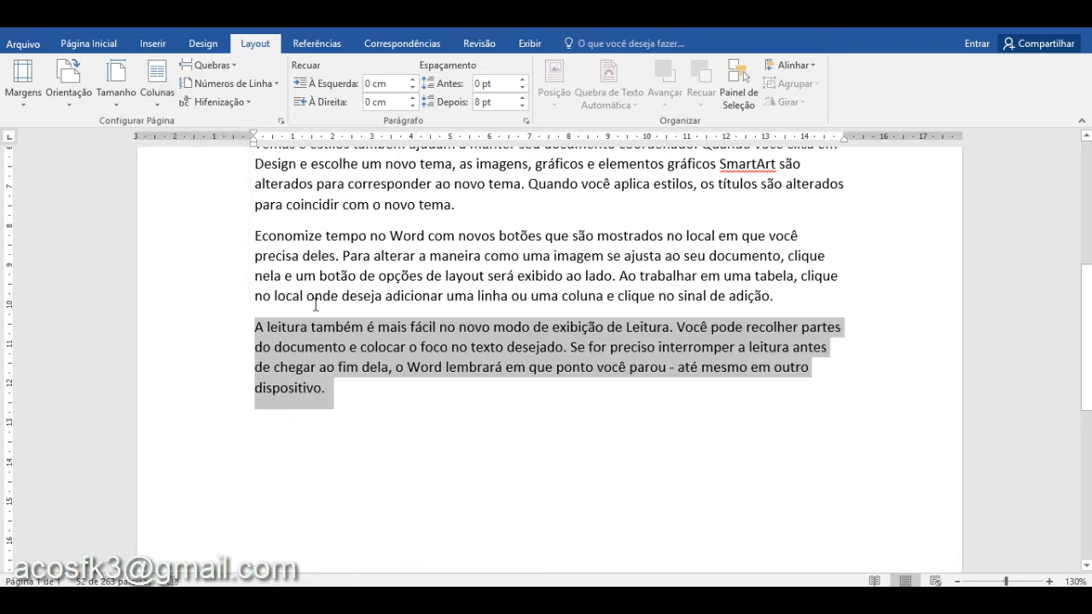
Step: Add an empty paragraph after the last paragraph and format the last text paragraph in two columns
click(337, 390)
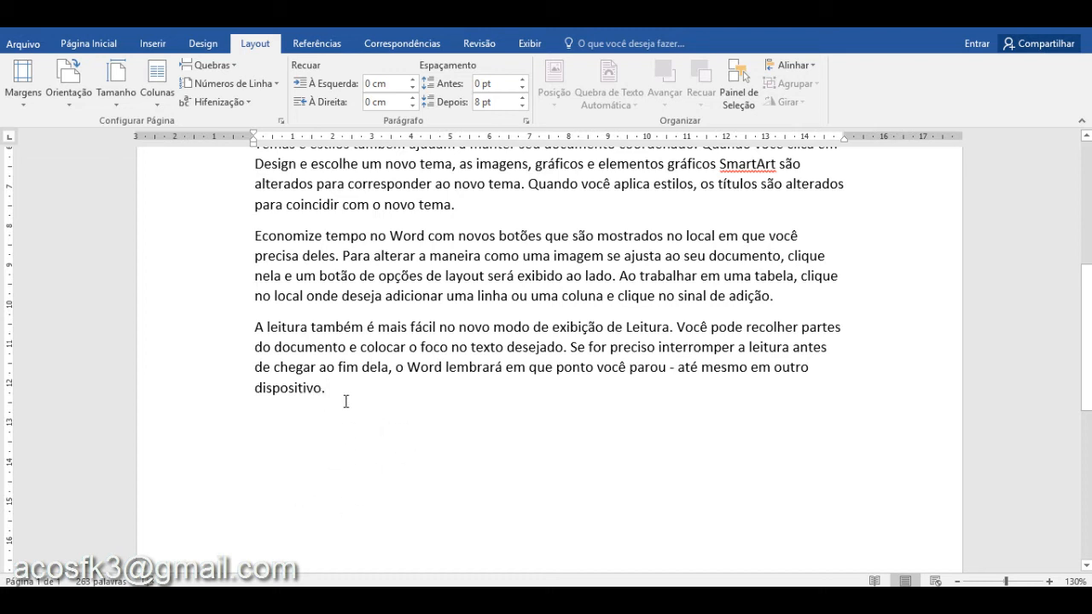
key(Return)
triple_click(447, 350)
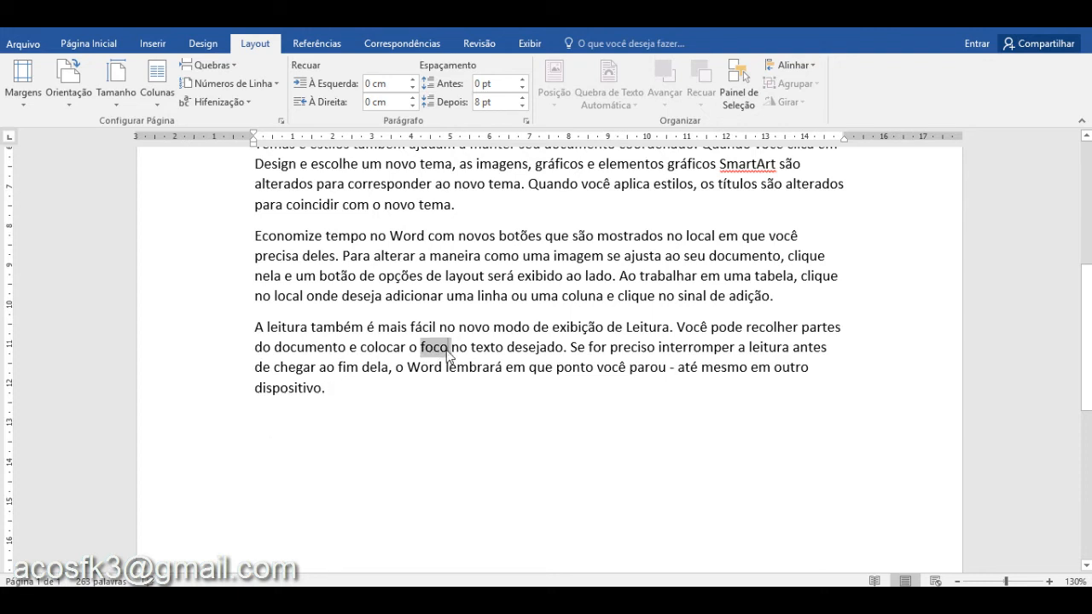
click(147, 98)
click(165, 174)
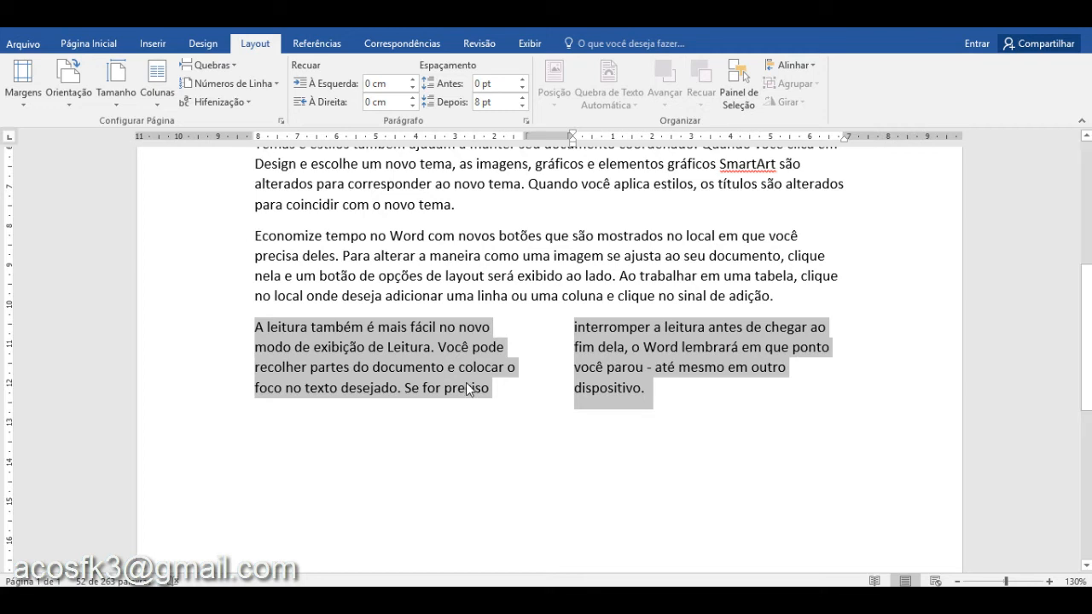
Step: Set the last text paragraph back to one column and deselect it
click(157, 81)
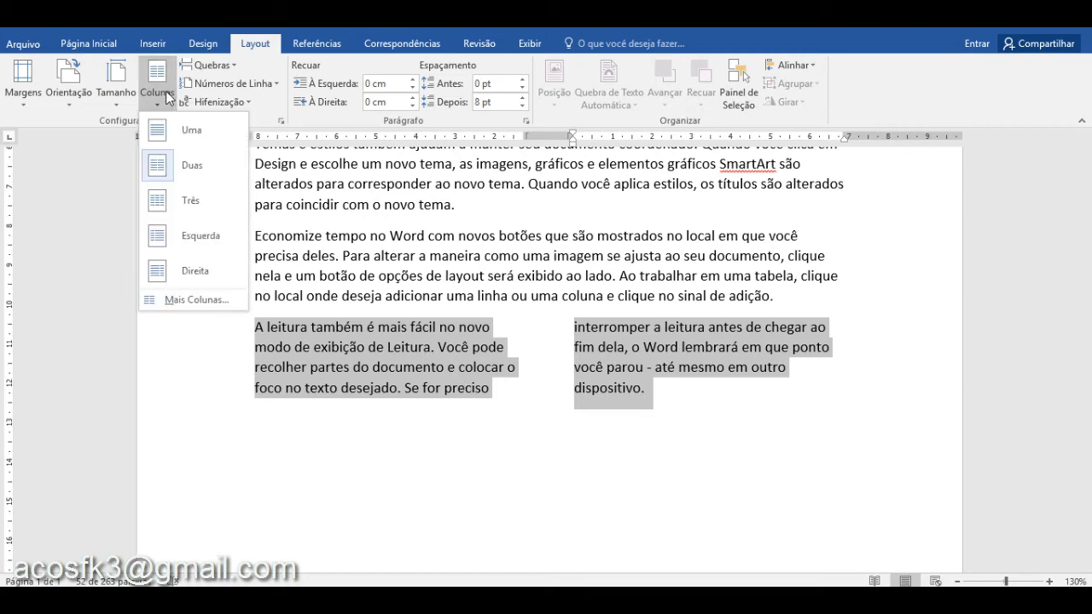
click(168, 128)
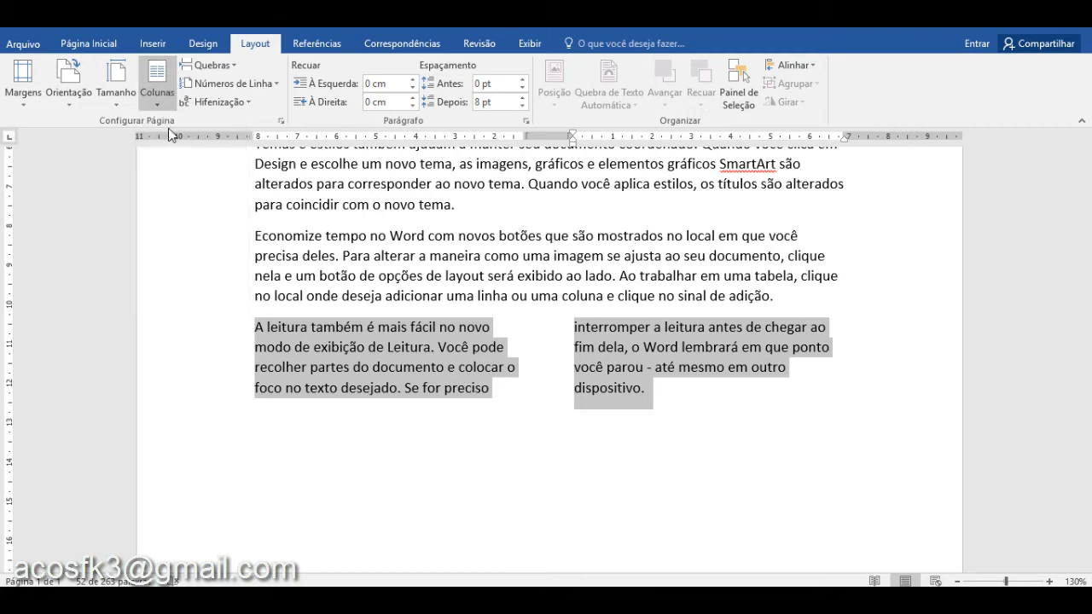
click(412, 391)
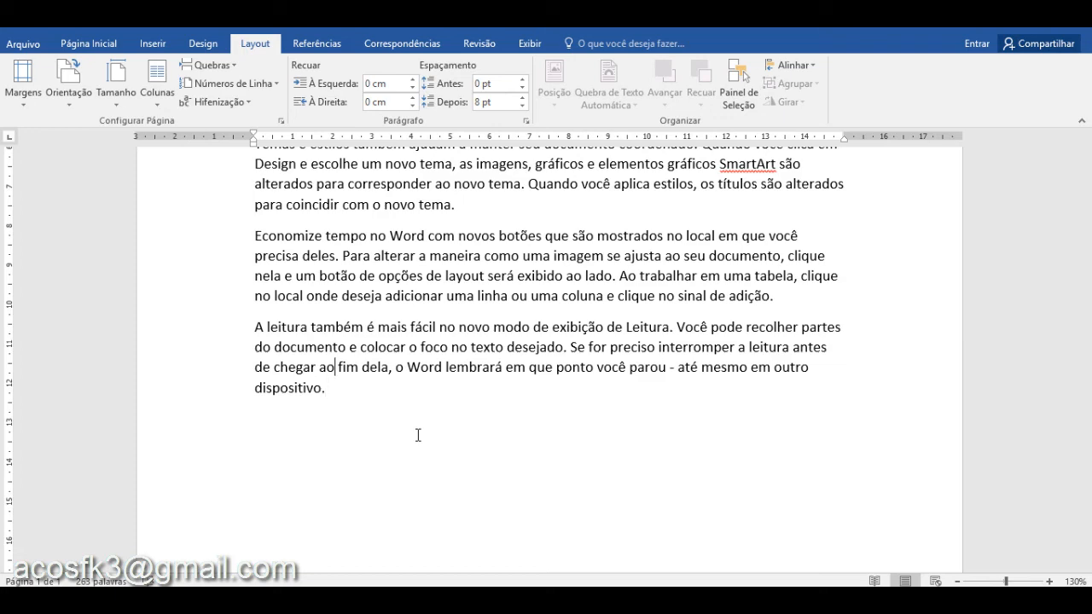
Step: Move the text cursor up to the end of the Colunas heading
key(Up)
key(Up)
key(Up)
key(Up)
key(Up)
key(Up)
key(Up)
key(Up)
key(Up)
key(Up)
key(Up)
key(Up)
key(Up)
key(Up)
key(Up)
key(Up)
key(Up)
key(Up)
key(Up)
key(Up)
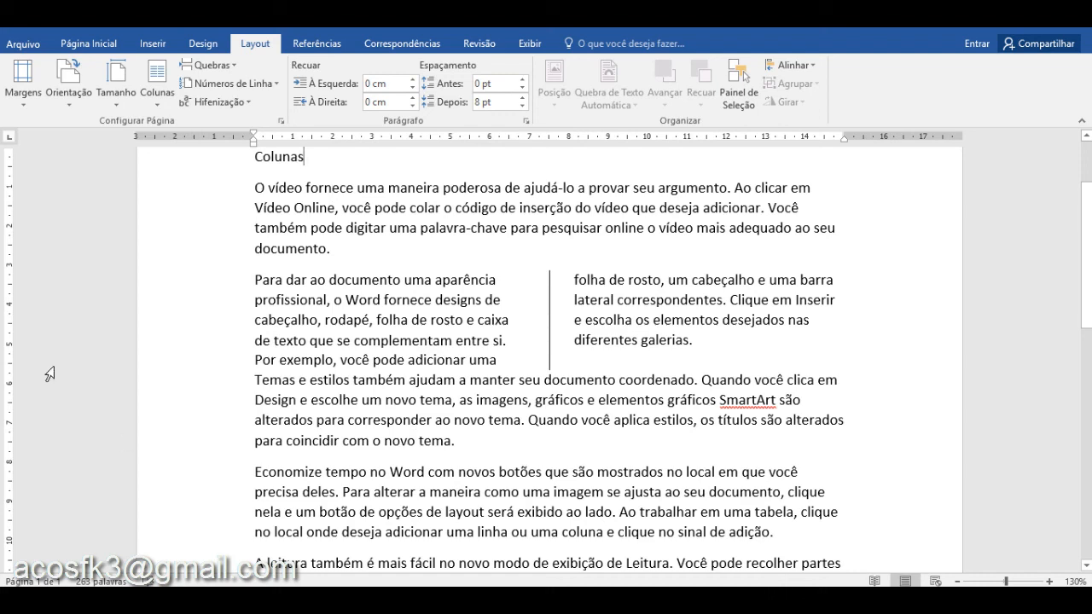
Step: Examine the Aplicar a choices in the detailed column settings and close them without applying anything
click(157, 107)
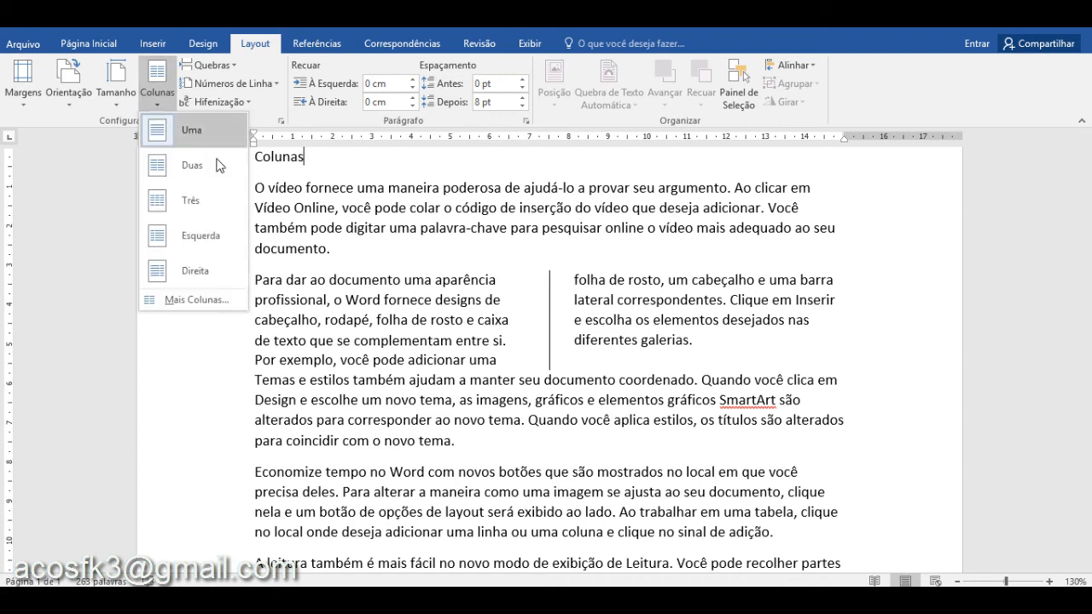
click(173, 299)
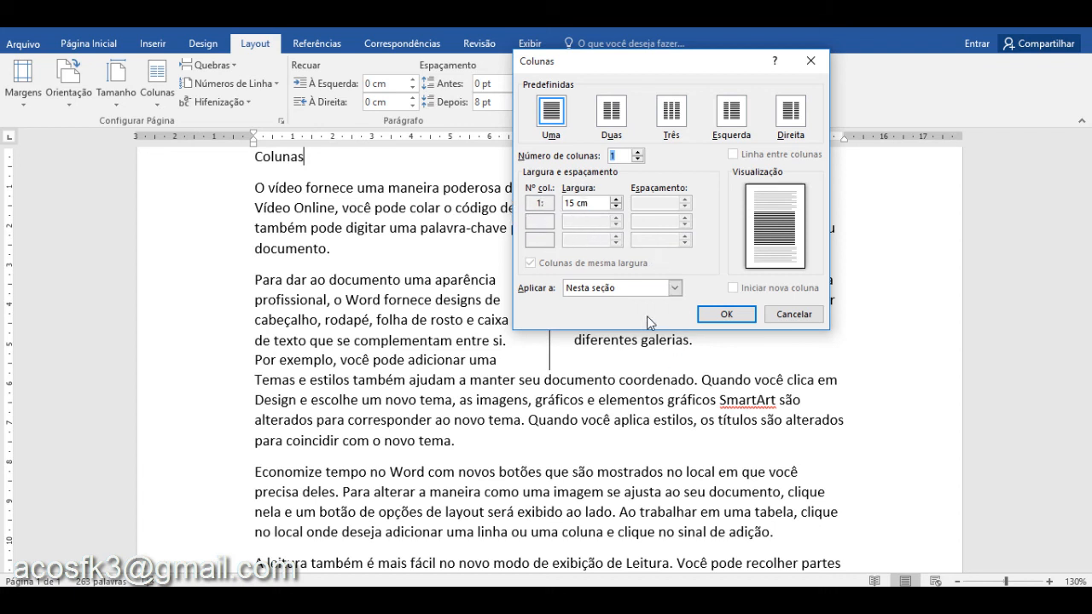
click(585, 291)
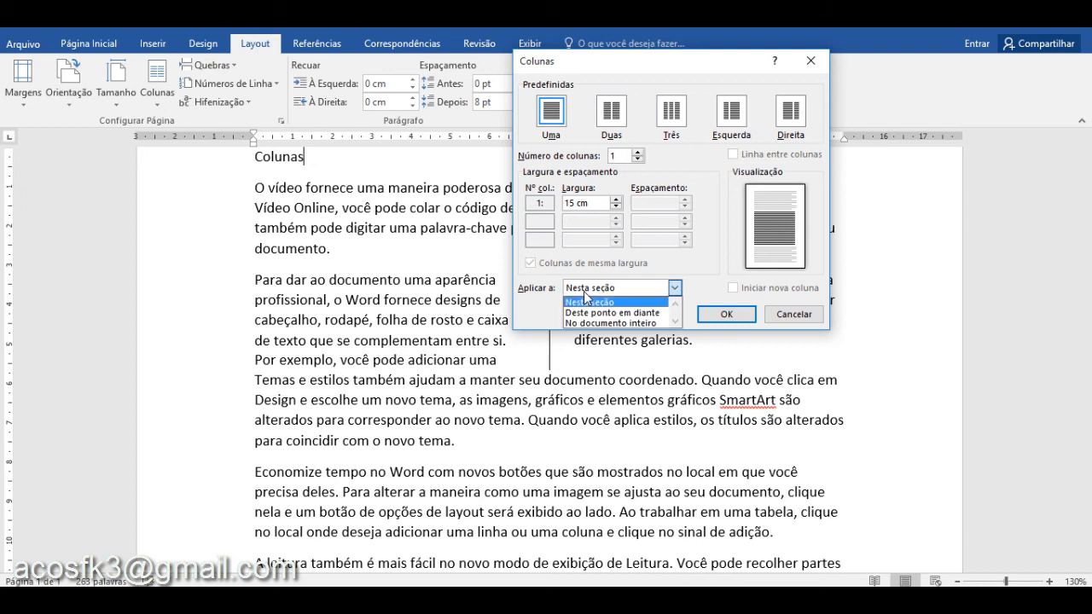
click(585, 291)
click(585, 291)
click(584, 291)
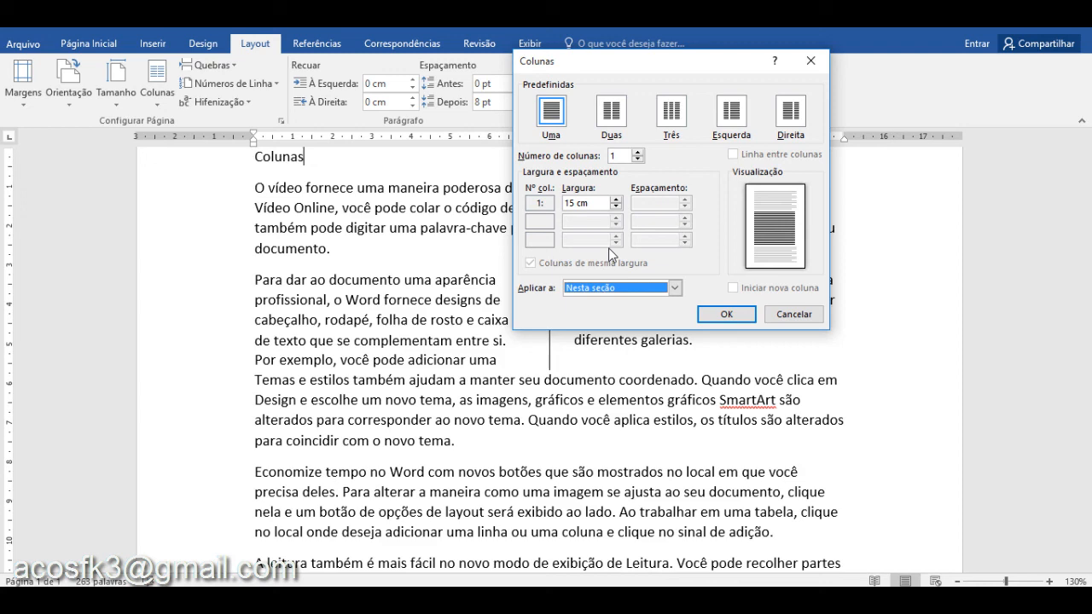
click(793, 314)
scroll(996, 309, up, 3)
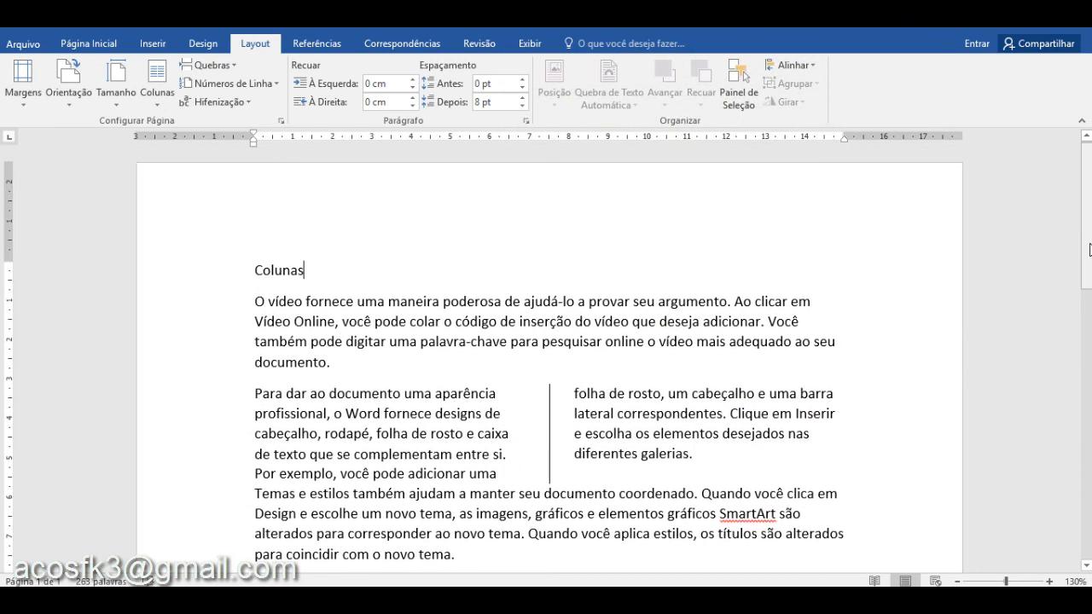
drag(1090, 247, 1088, 270)
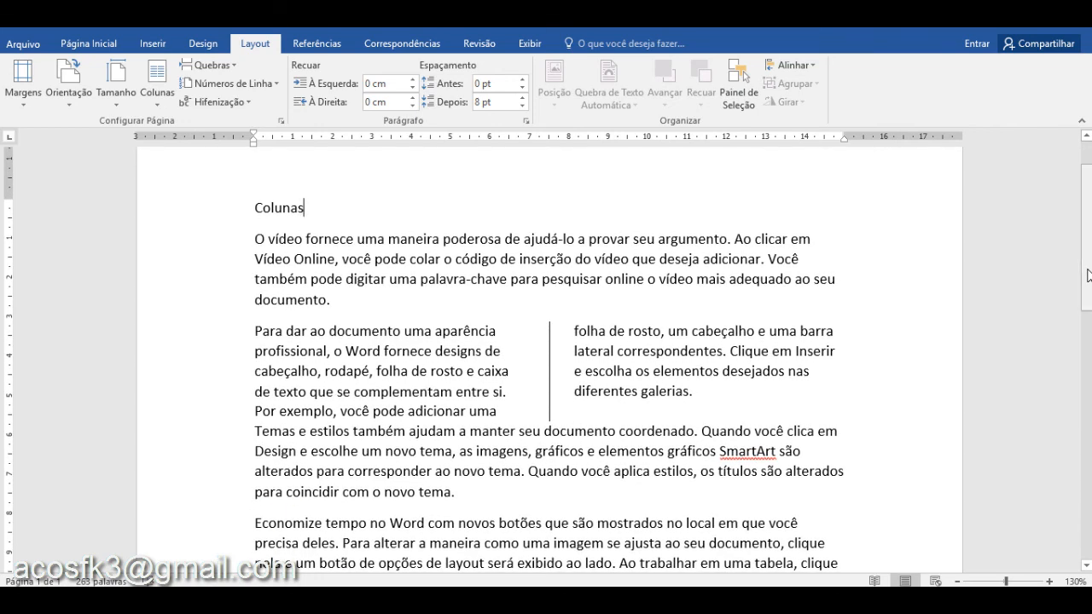